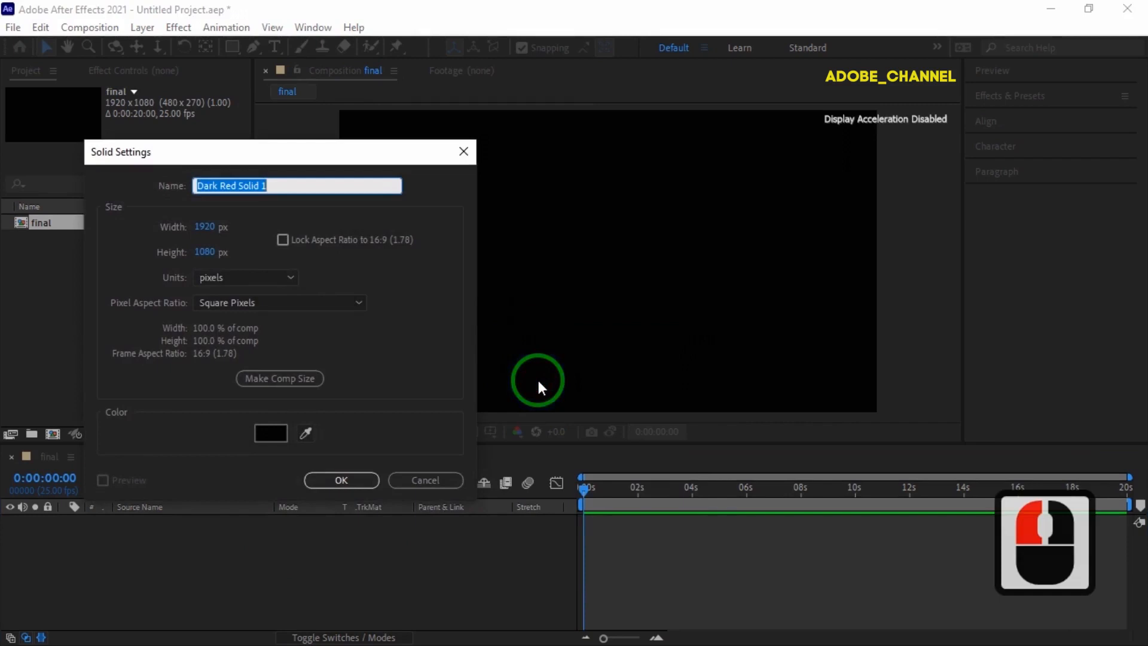
# Enter 'fprm' as the new solid layer's name.
pyautogui.write('fprm')
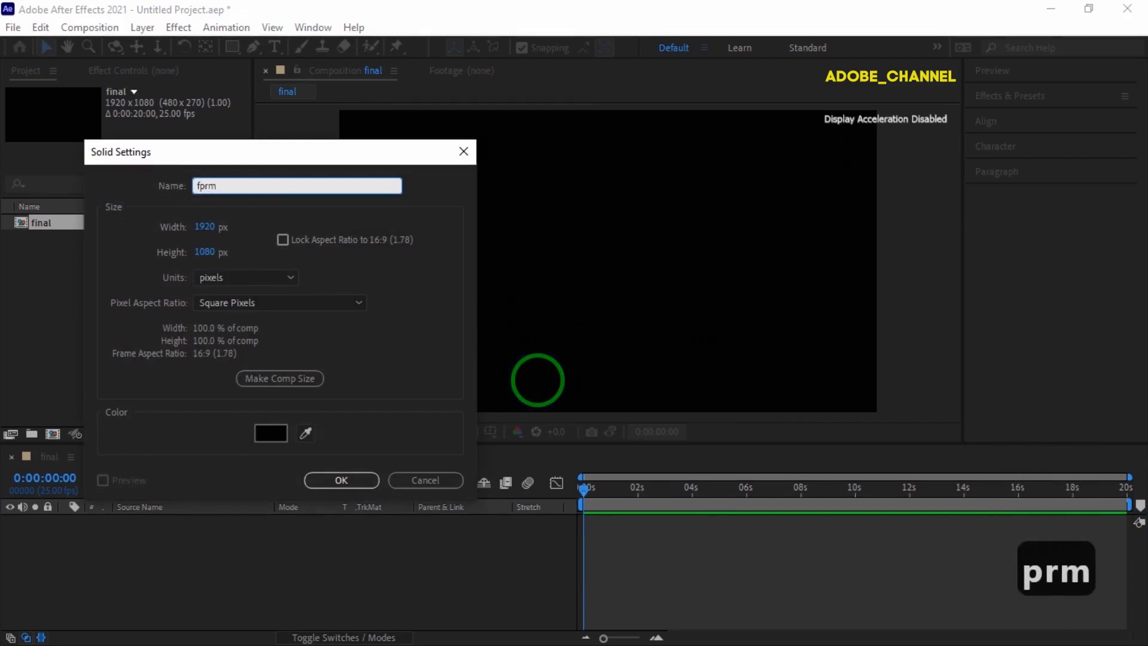
# Create the fprm solid and apply RG Trapcode Form to it from Effects & Presets.
pyautogui.click(358, 480)
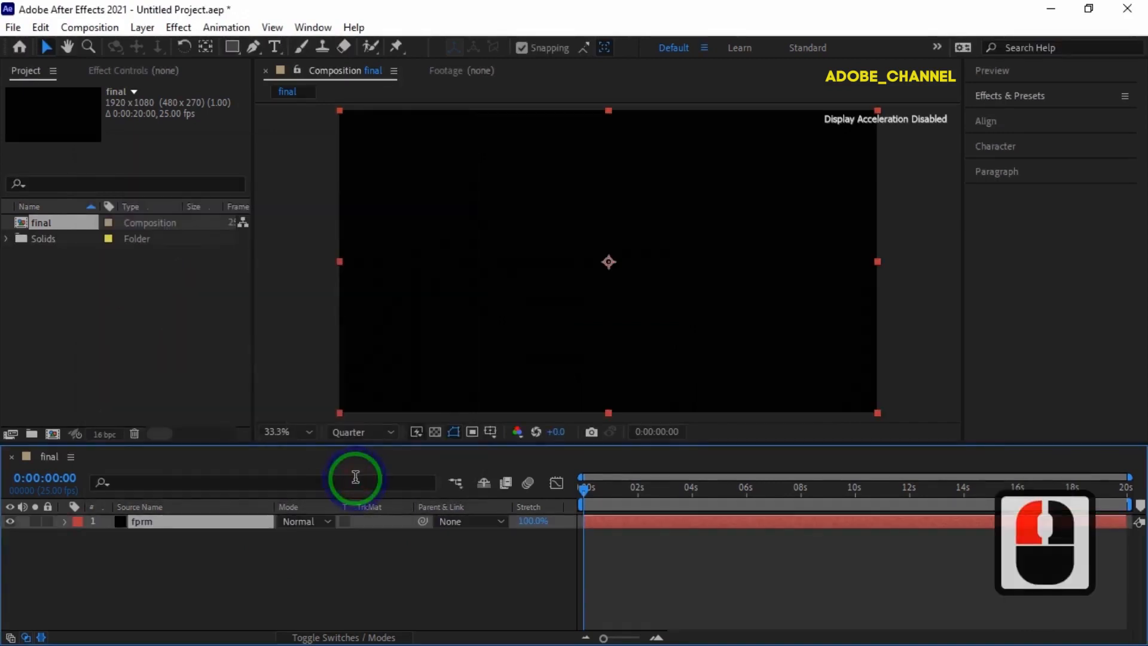
pyautogui.click(1050, 101)
pyautogui.click(1012, 116)
pyautogui.click(1010, 117)
pyautogui.write('f')
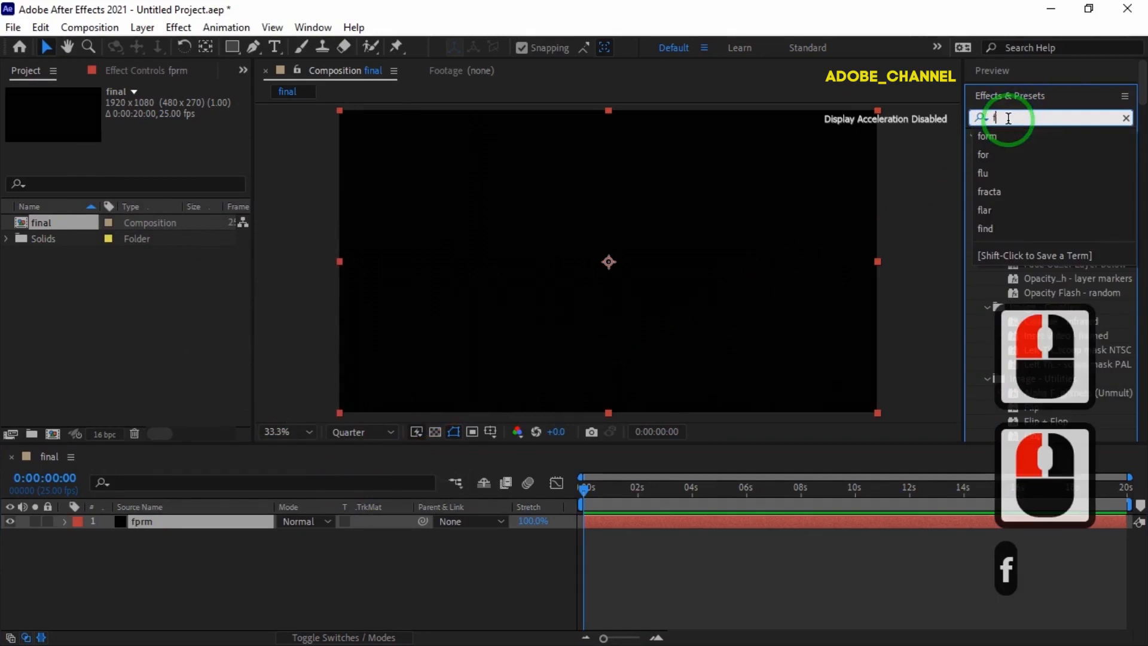
pyautogui.write('orm')
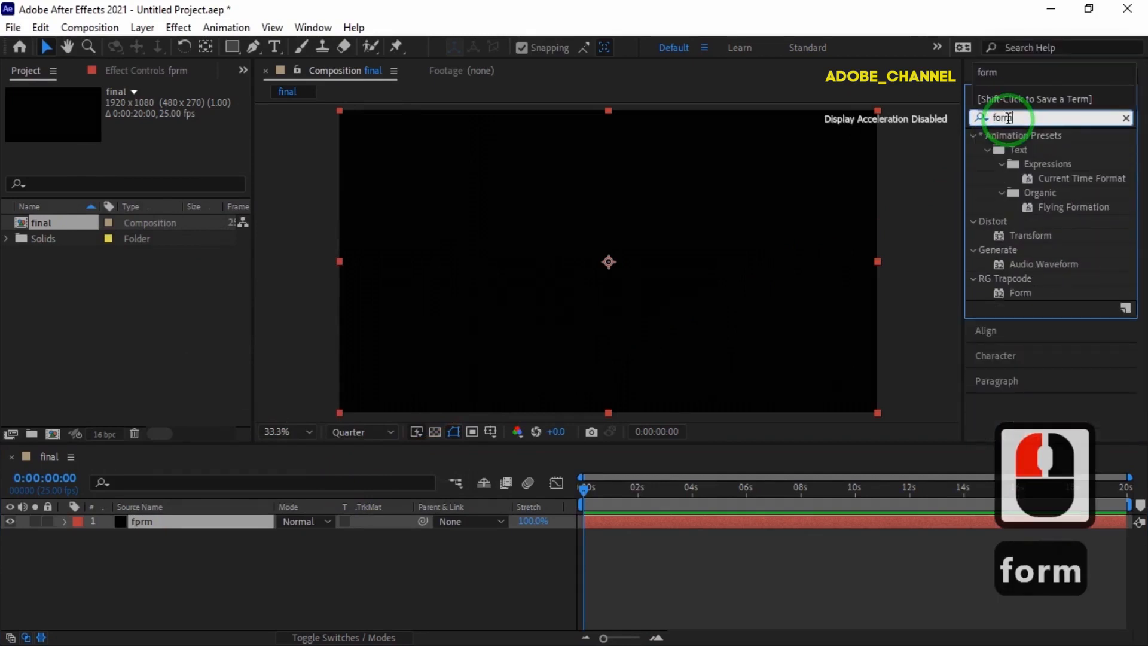
pyautogui.doubleClick(1018, 292)
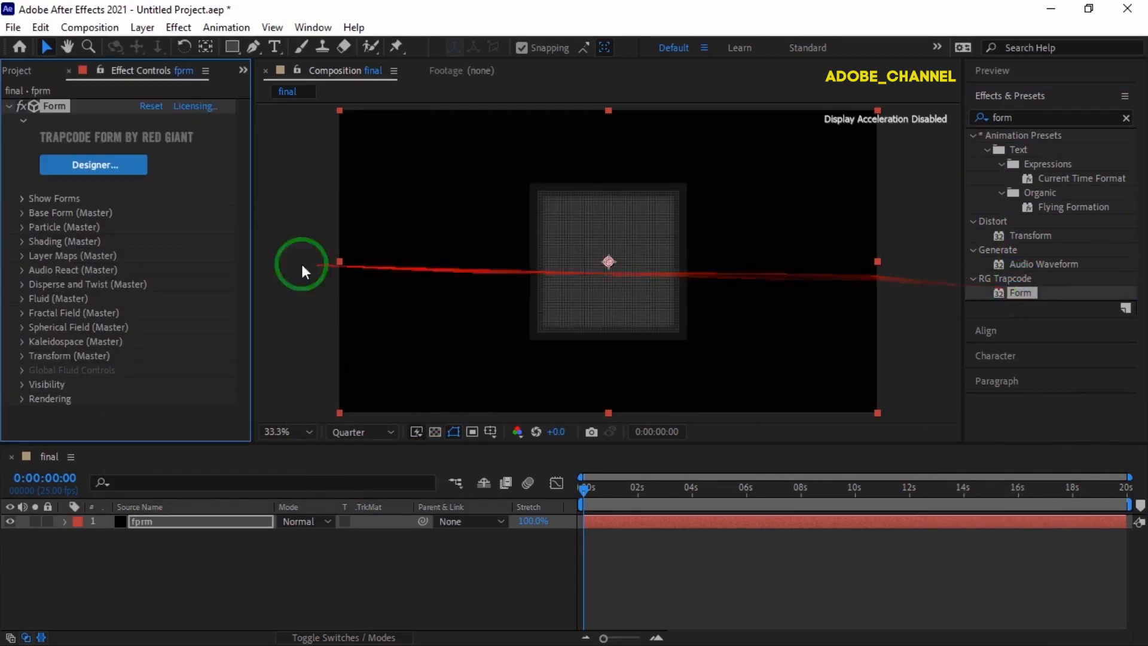
# Switch Base Form size to XYZ Individual with Size X 100, Size Y 100 and Size Z 100.
pyautogui.click(21, 213)
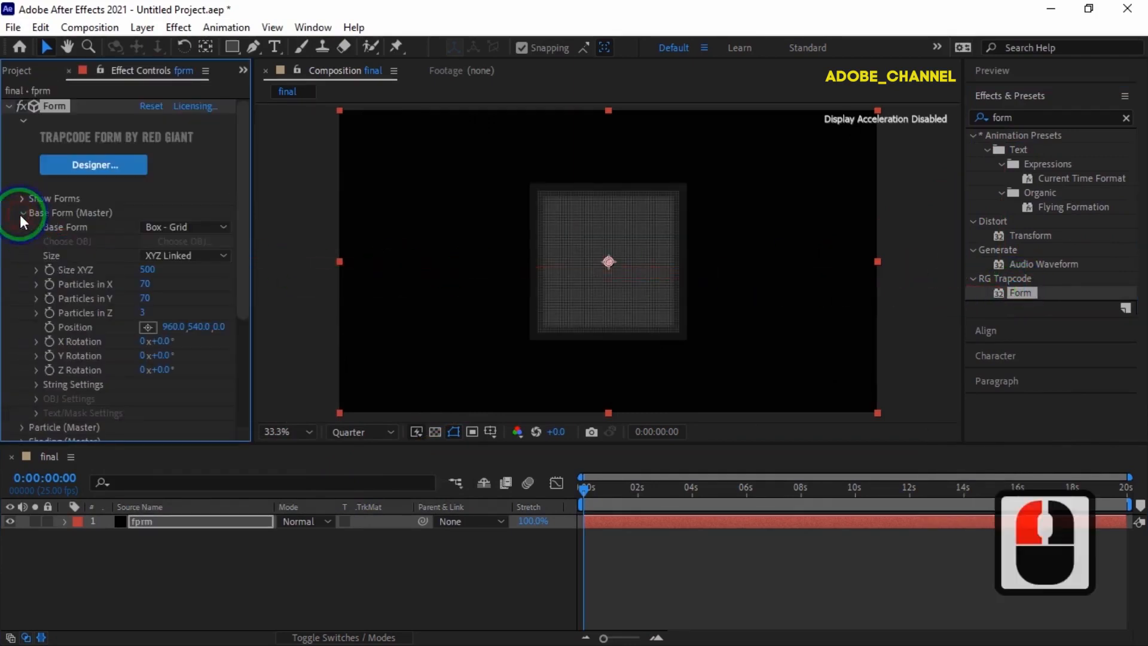
pyautogui.click(225, 256)
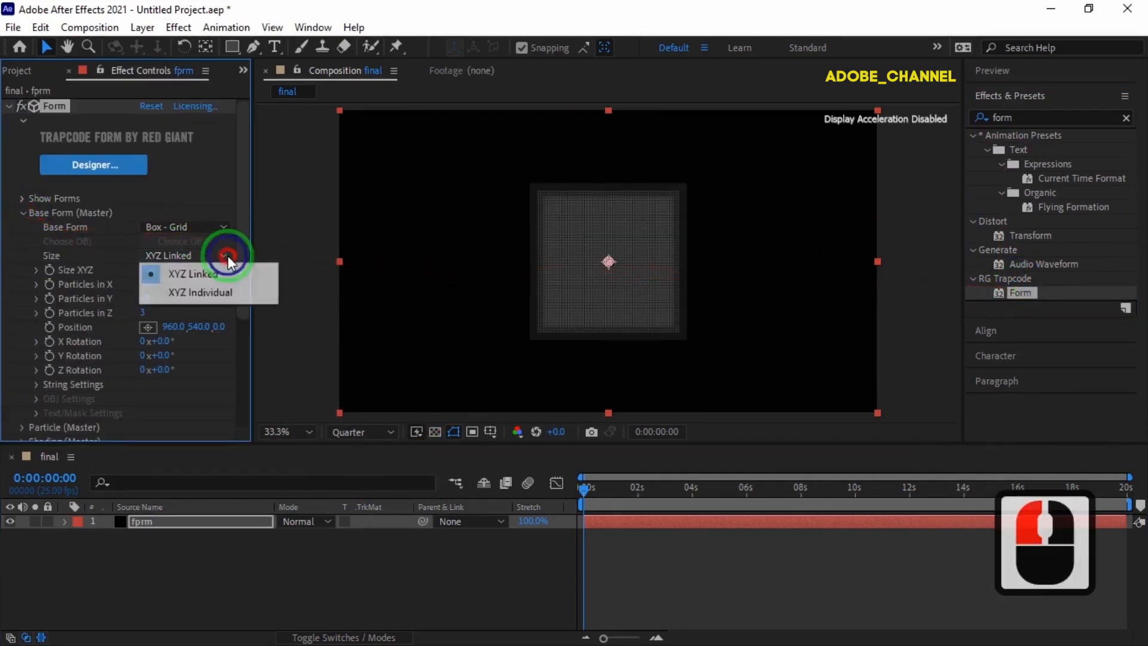
pyautogui.click(202, 294)
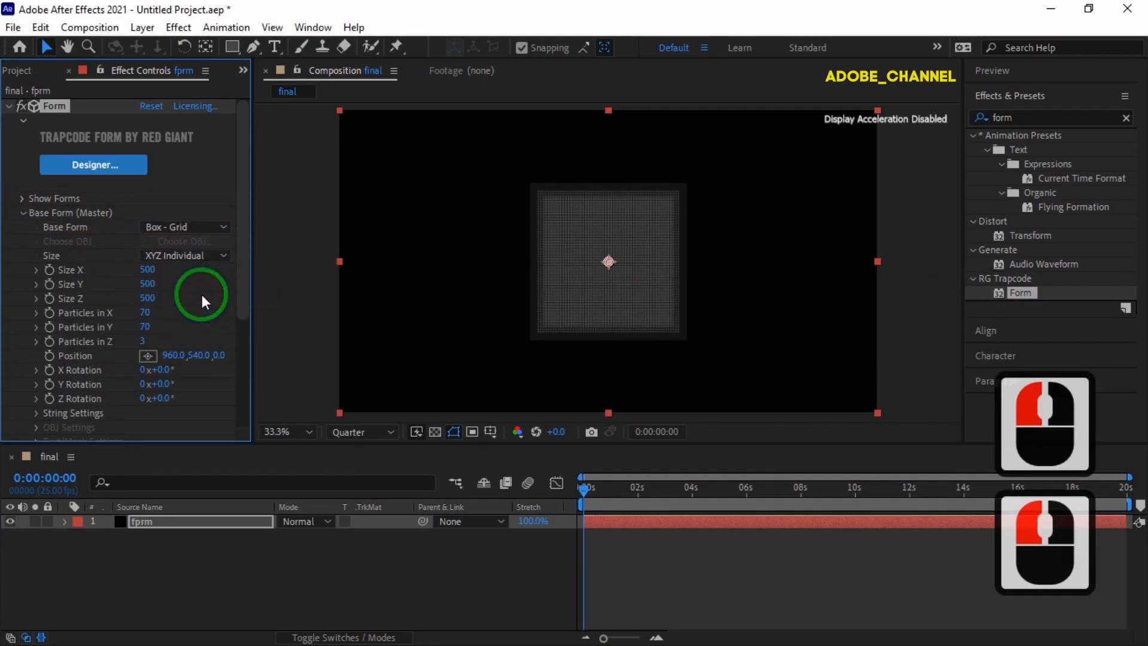
pyautogui.click(145, 270)
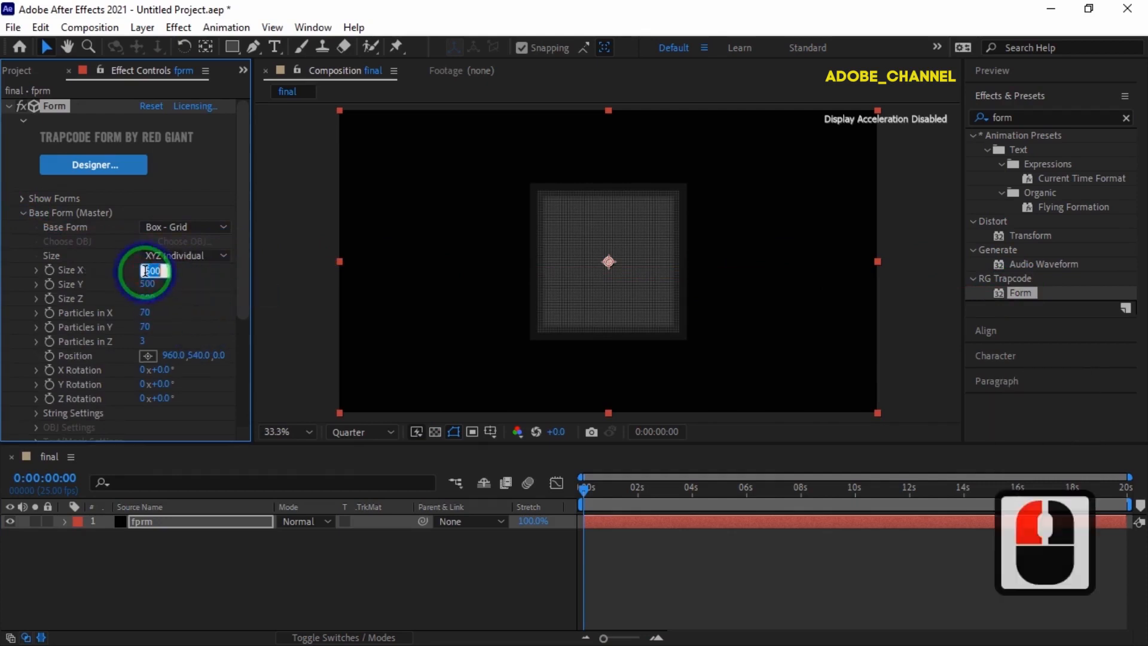
pyautogui.write('100')
pyautogui.press('Return')
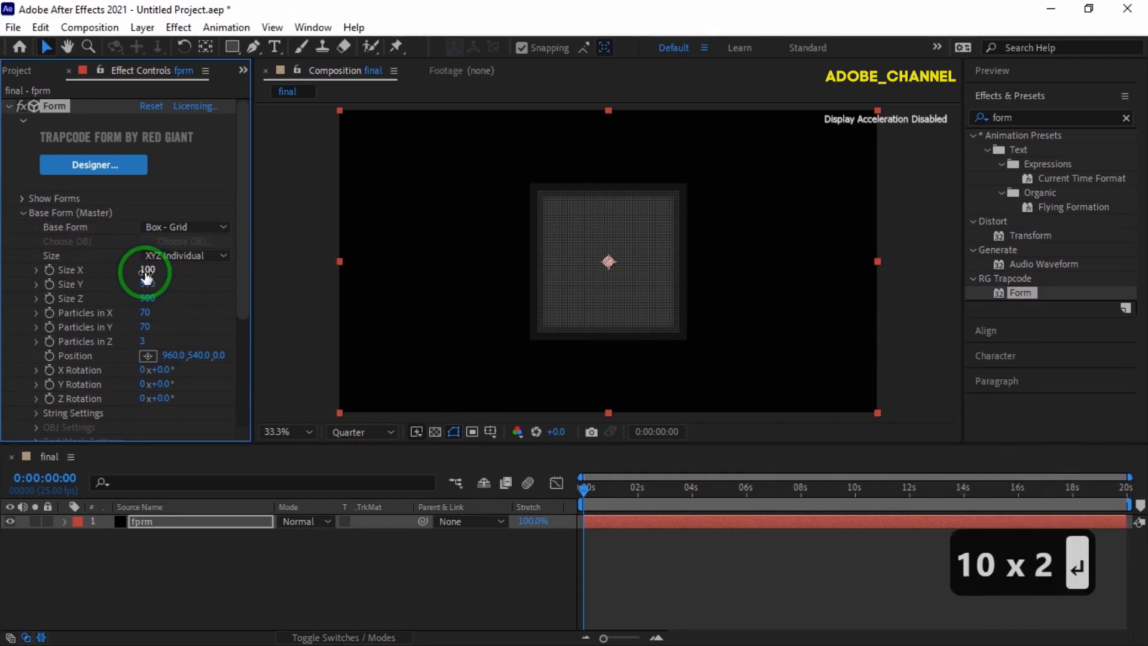
pyautogui.click(147, 286)
pyautogui.write('100')
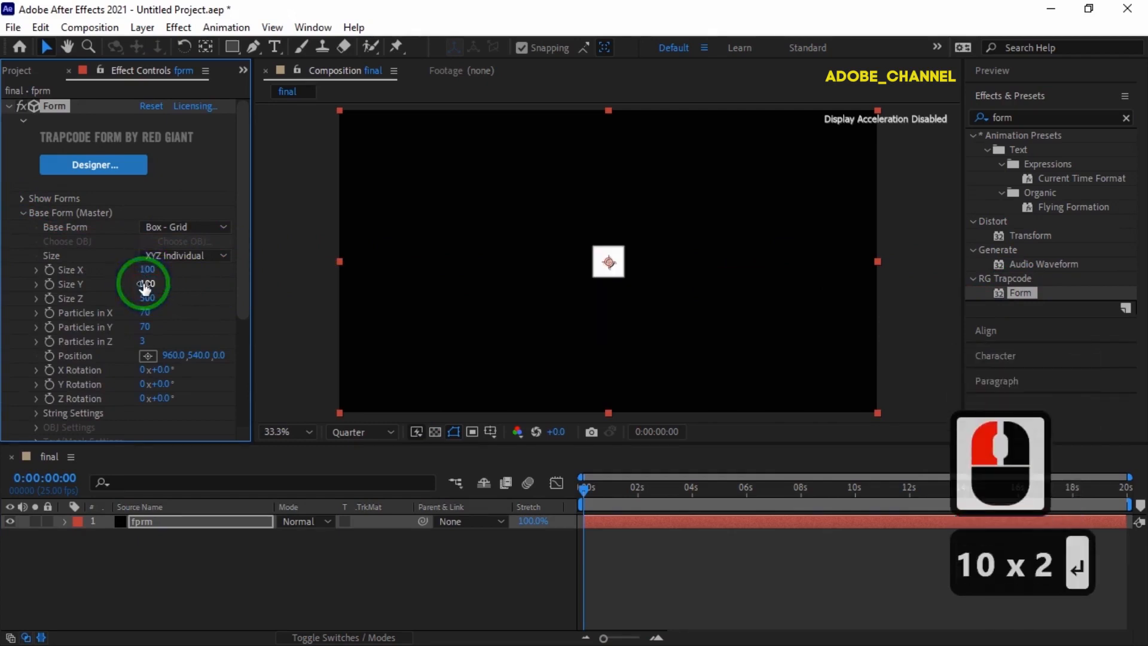
pyautogui.click(147, 298)
pyautogui.write('100')
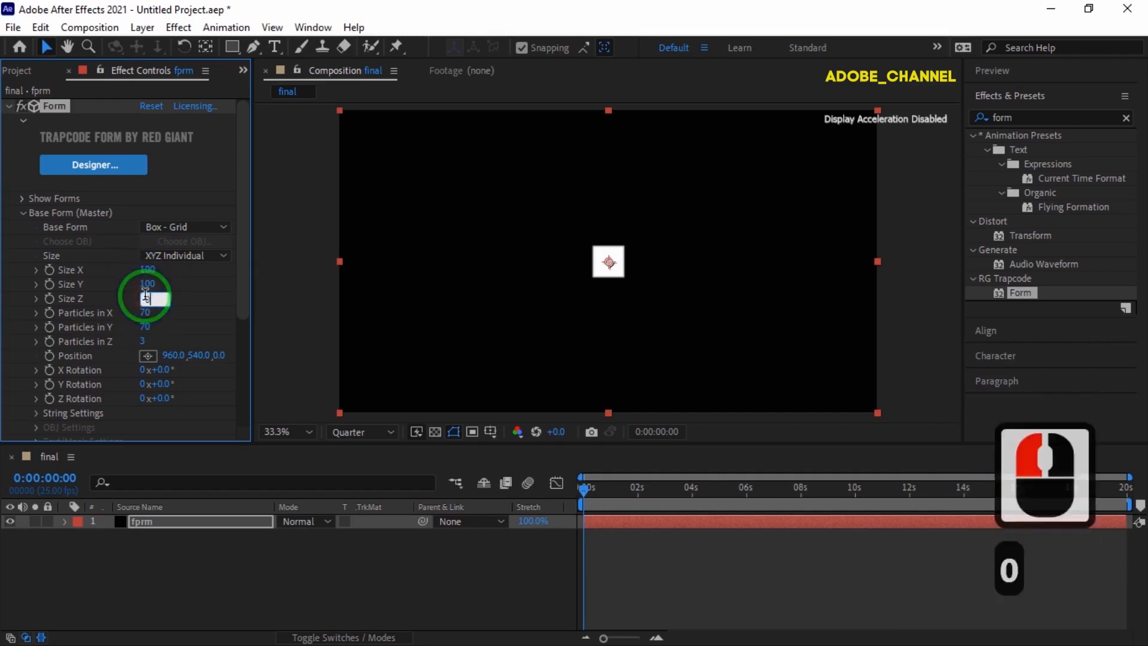
pyautogui.press('Return')
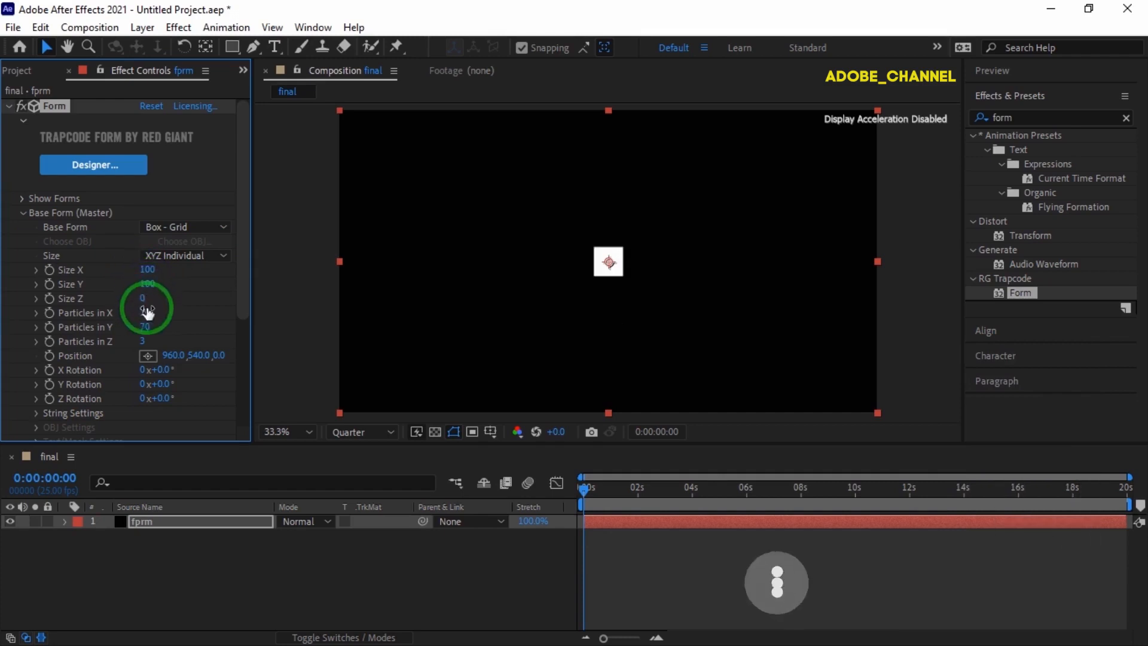
# Set Particles in X to 100 and Particles in Y to 200.
pyautogui.click(145, 313)
pyautogui.write('100')
pyautogui.press('Return')
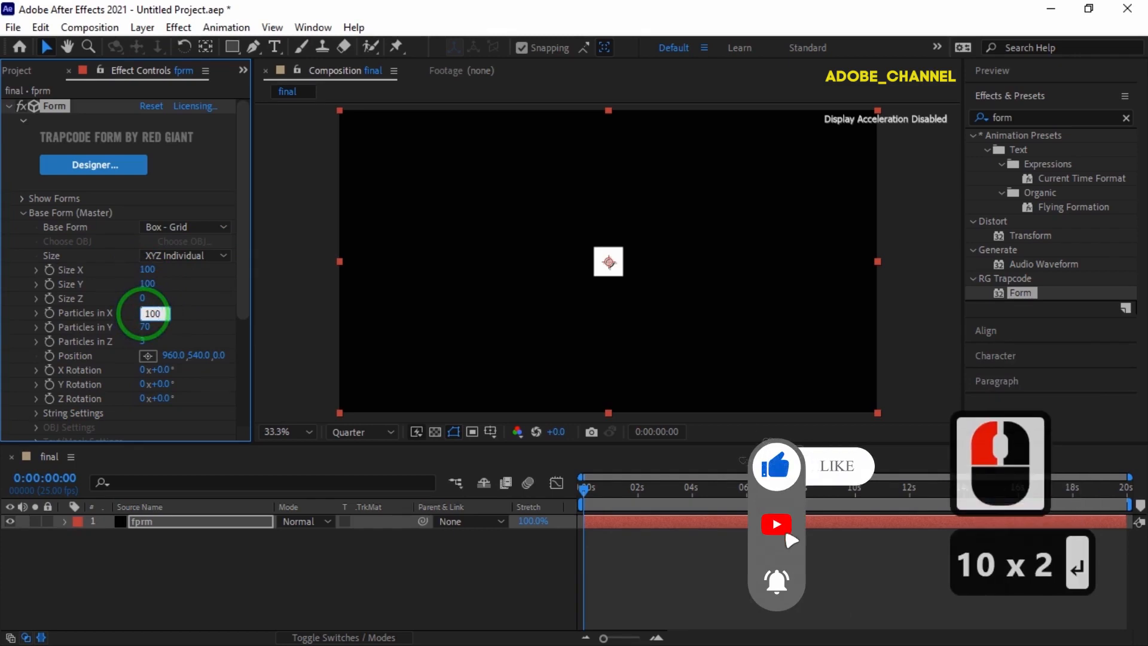
pyautogui.click(145, 327)
pyautogui.write('200')
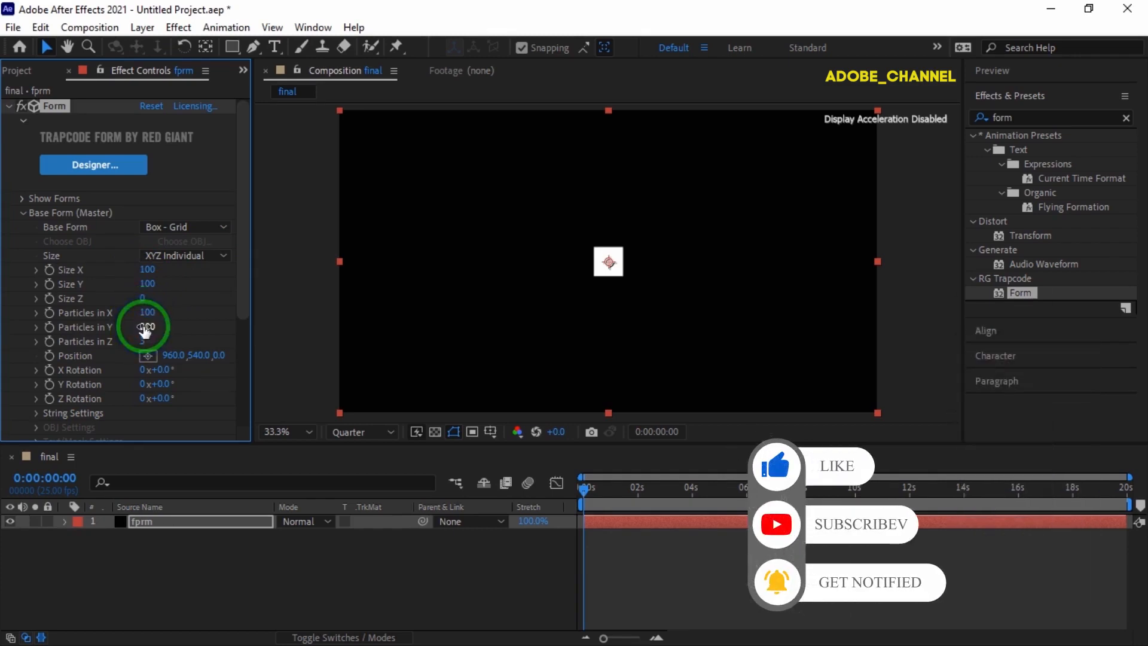
pyautogui.scroll(-3, 135, 329)
pyautogui.click(23, 342)
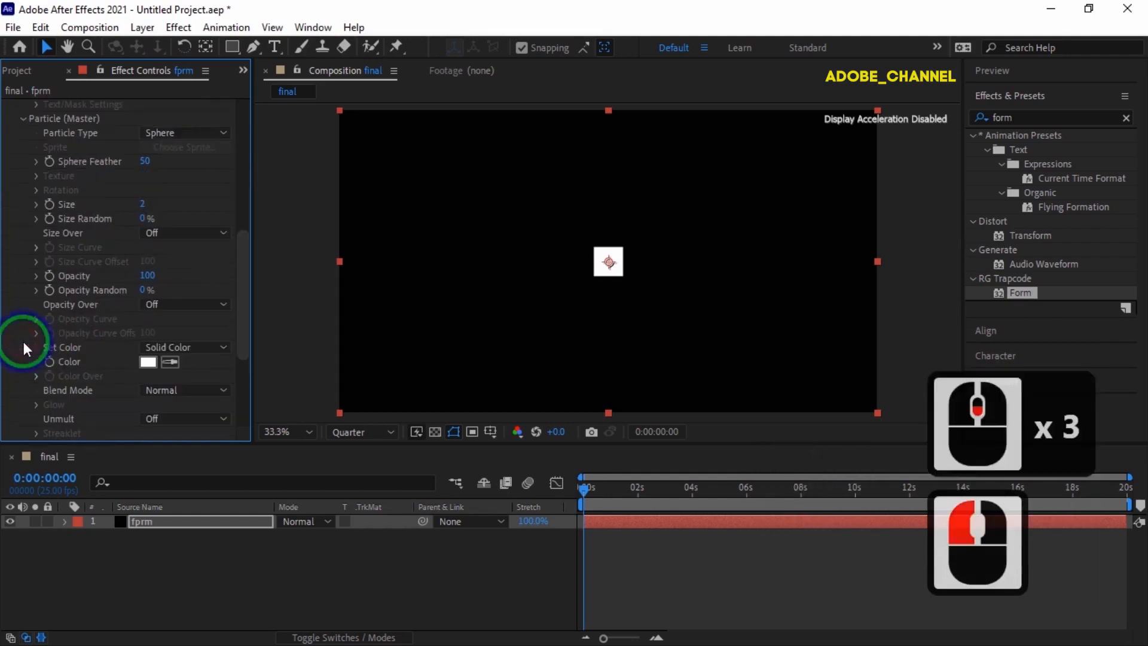
# Set Sphere Feather to 20 and particle Size to 10.
pyautogui.click(144, 161)
pyautogui.write('20')
pyautogui.press('Return')
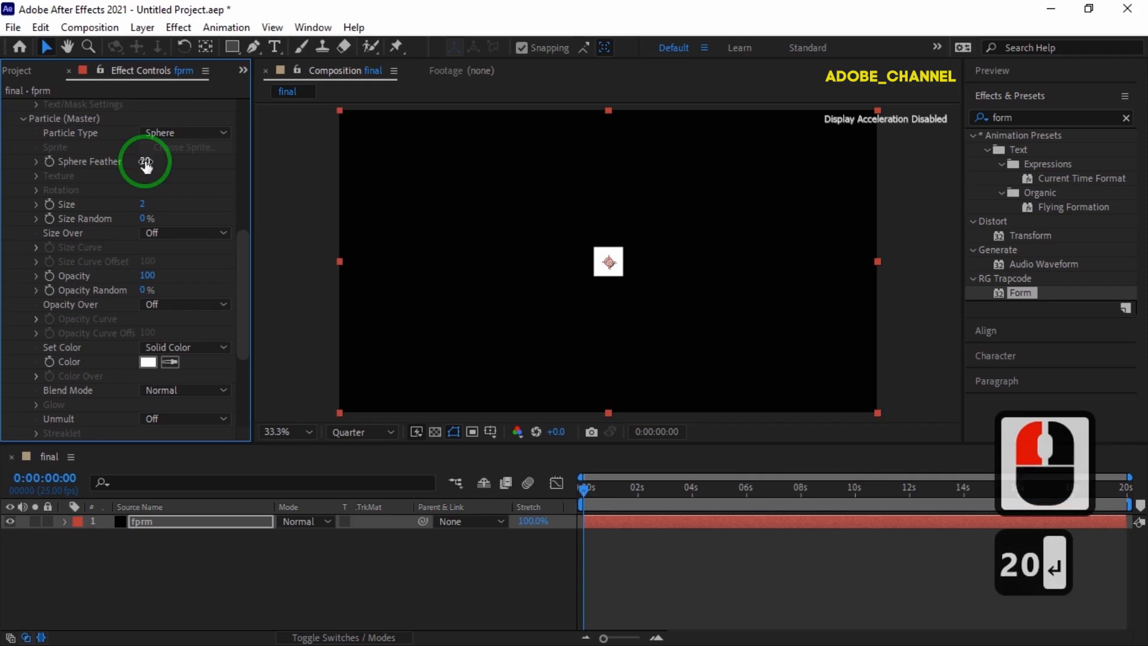
pyautogui.click(142, 204)
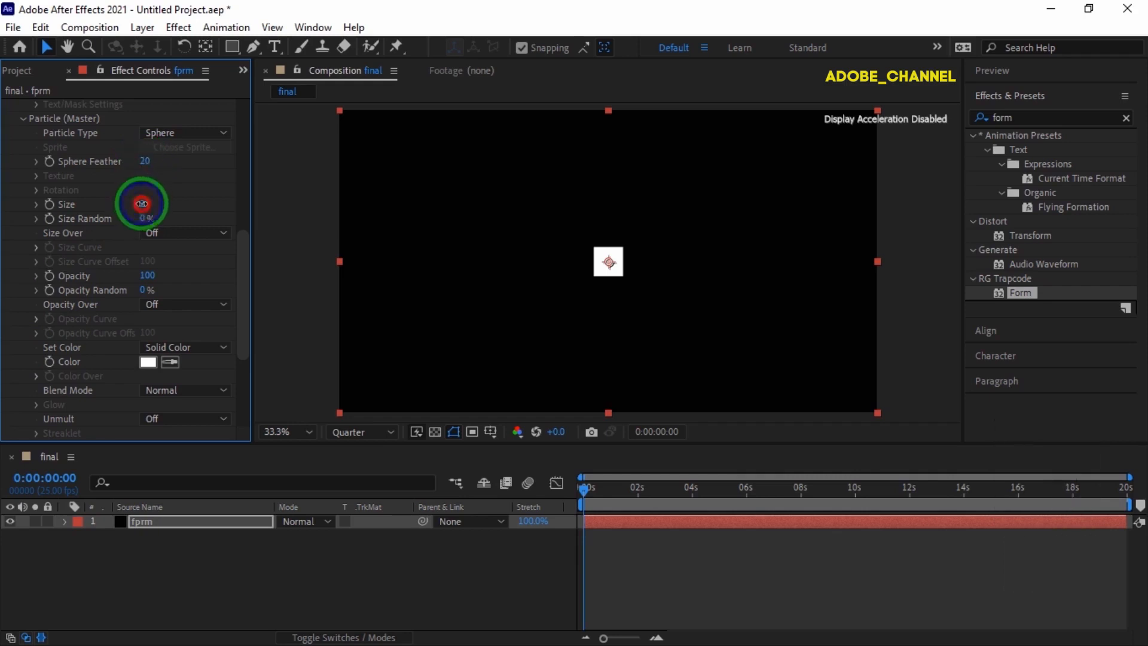
pyautogui.write('10')
pyautogui.press('Return')
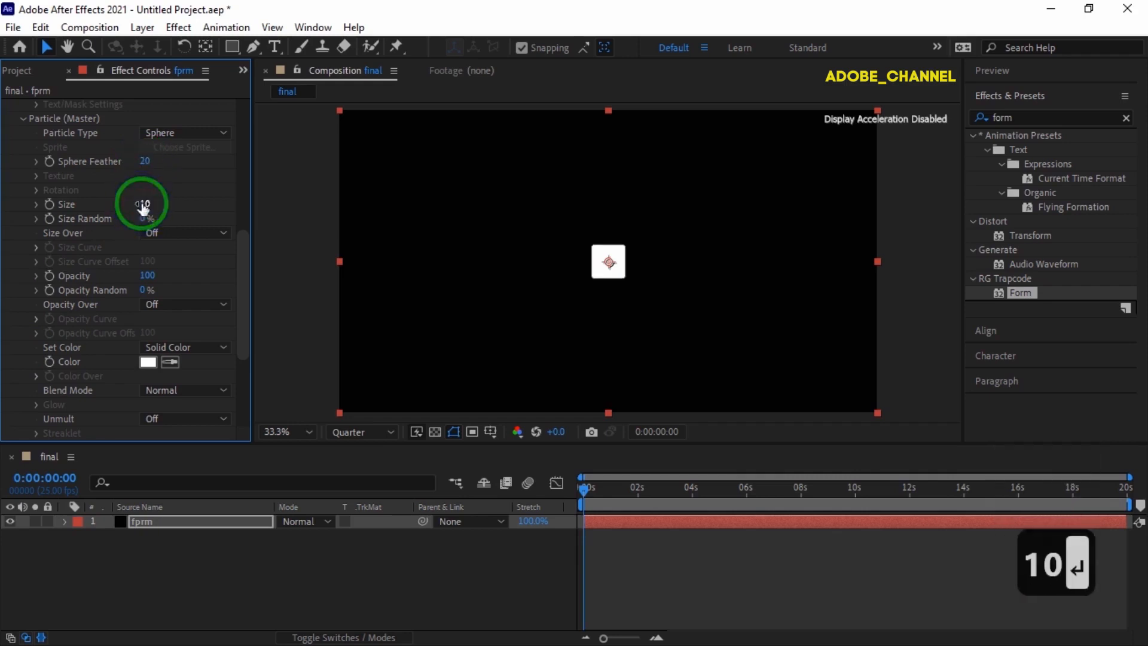
# Make particle Size Over vary along Z and randomize its curve.
pyautogui.click(202, 233)
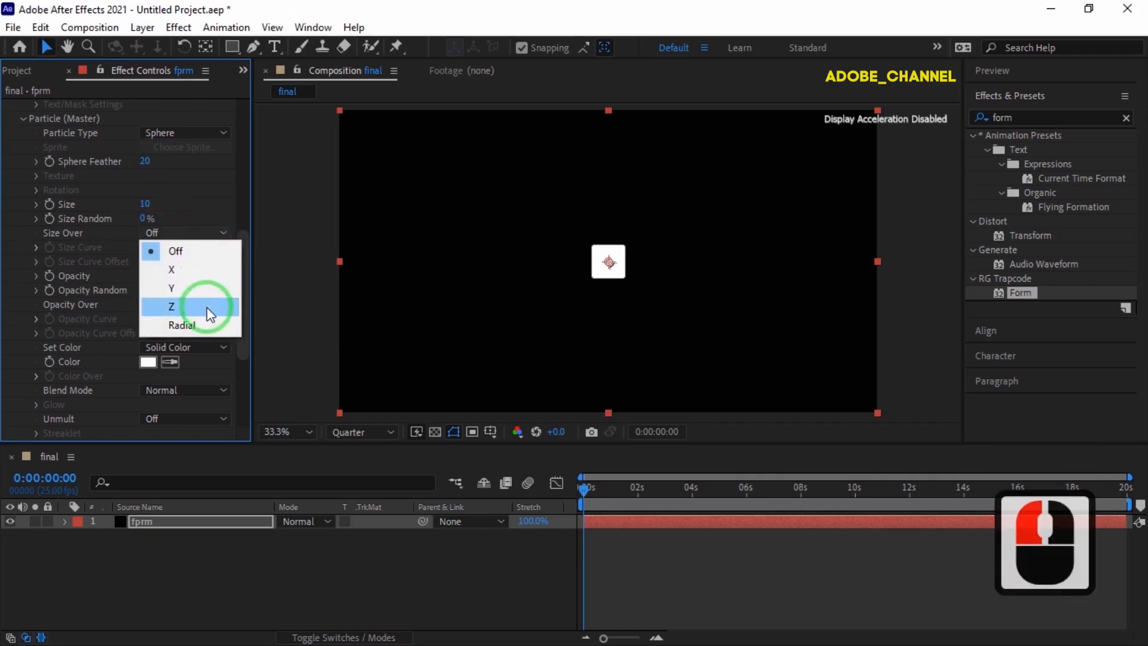
pyautogui.click(207, 306)
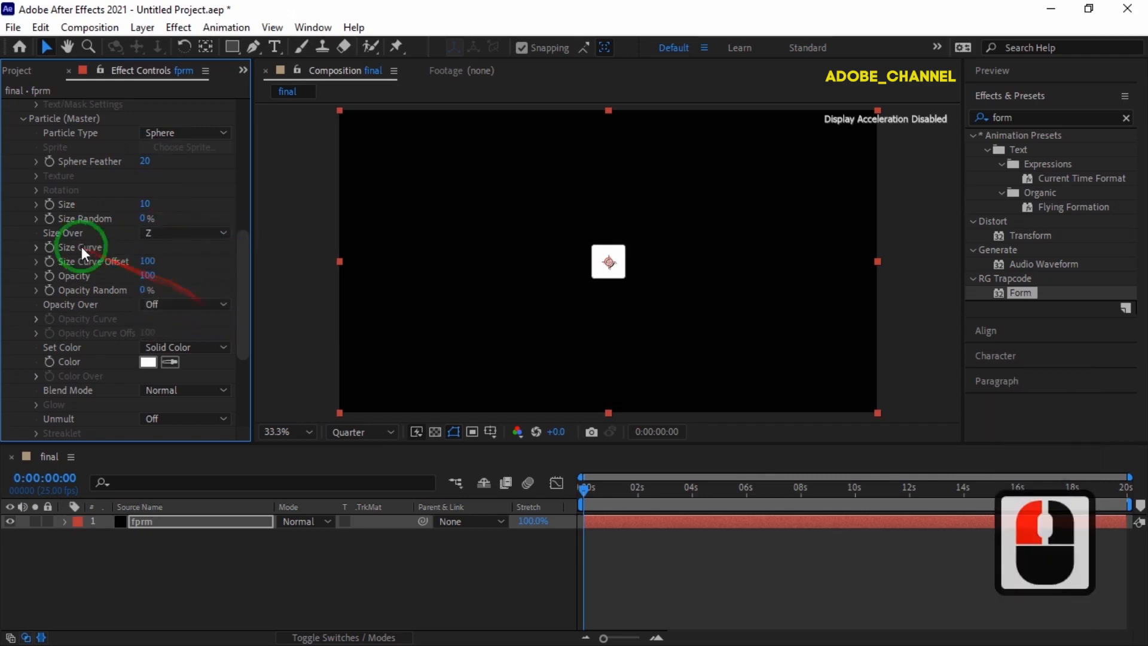
pyautogui.click(35, 249)
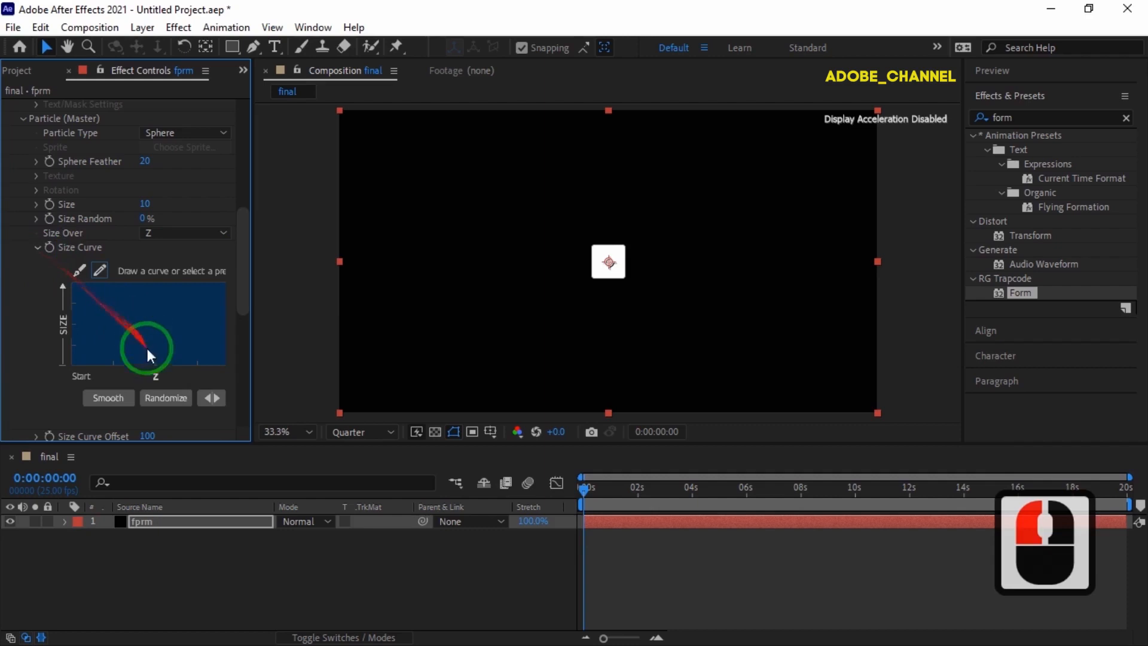
pyautogui.click(162, 396)
pyautogui.click(162, 396)
pyautogui.click(162, 396)
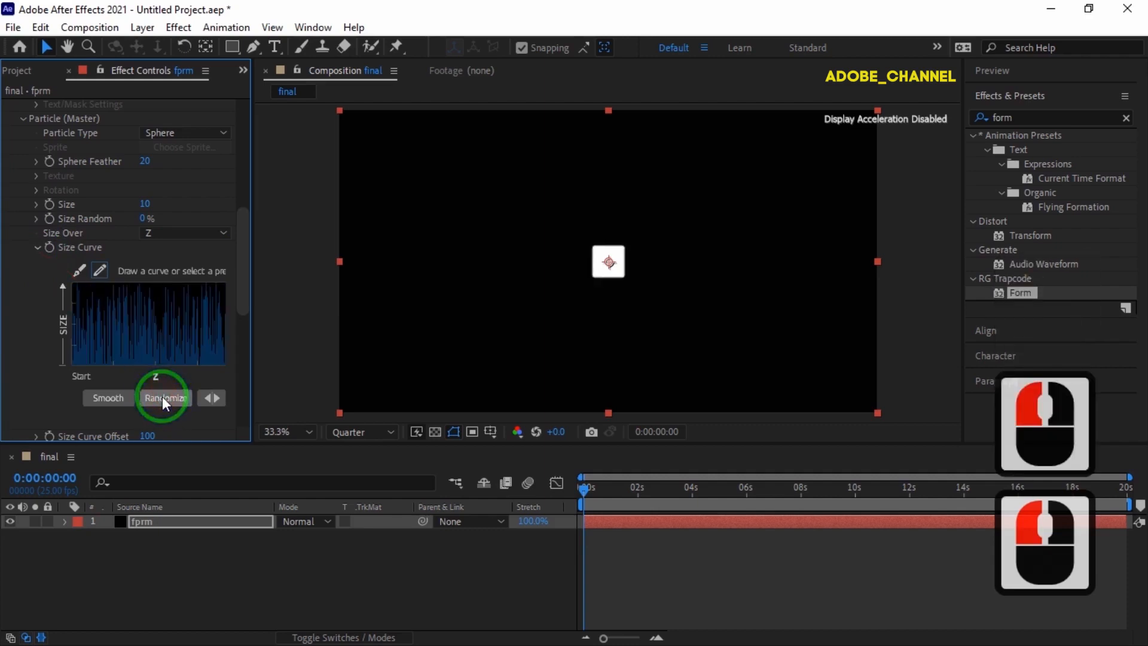
# Make particle Opacity Over vary along Z and randomize its curve.
pyautogui.scroll(-3, 163, 397)
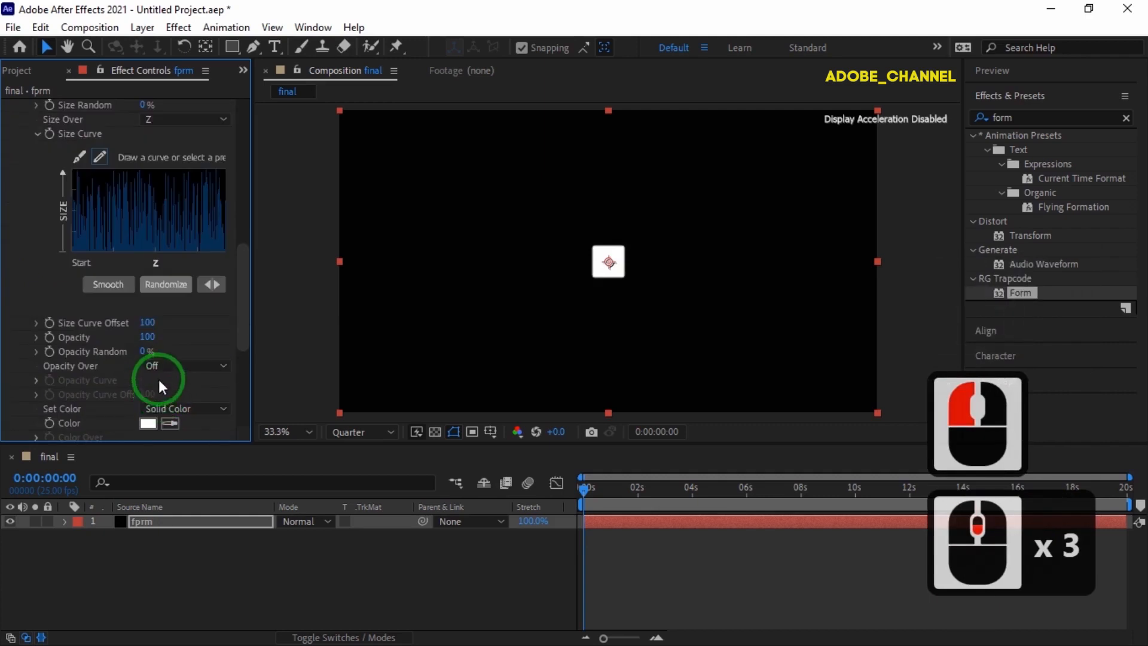
pyautogui.click(224, 366)
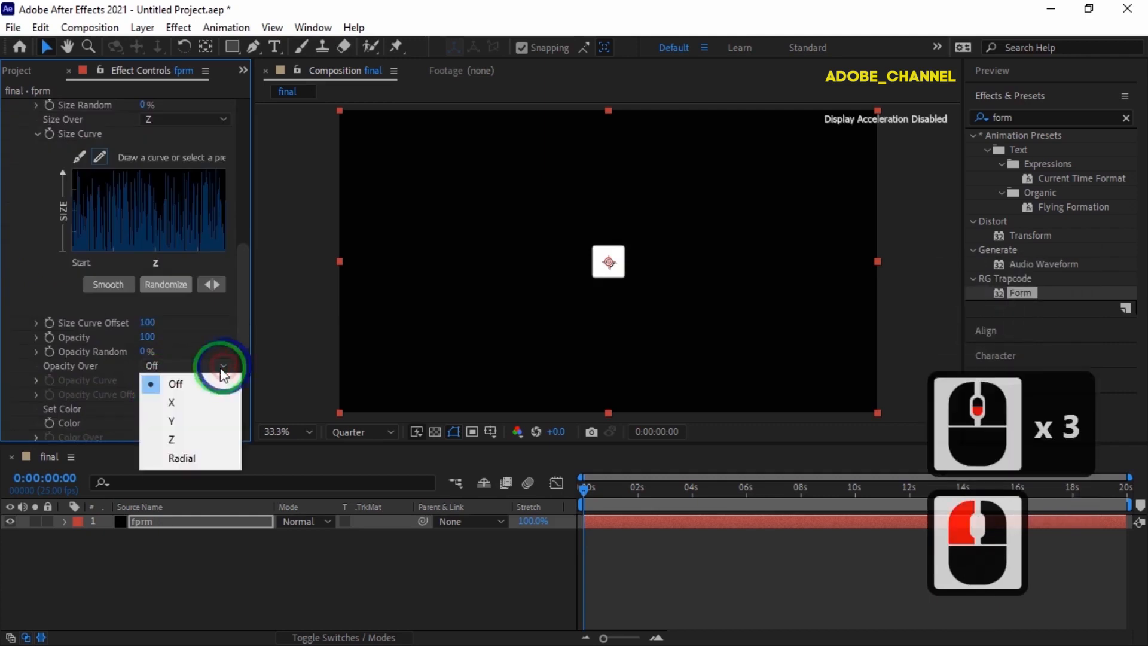
pyautogui.click(179, 439)
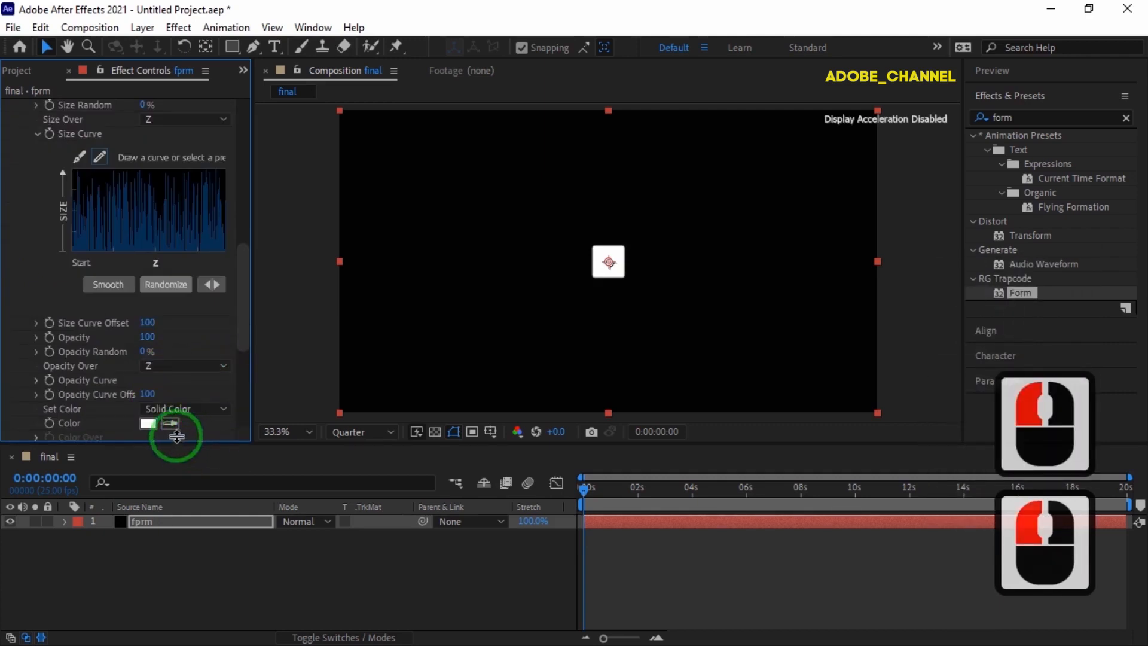
pyautogui.click(36, 381)
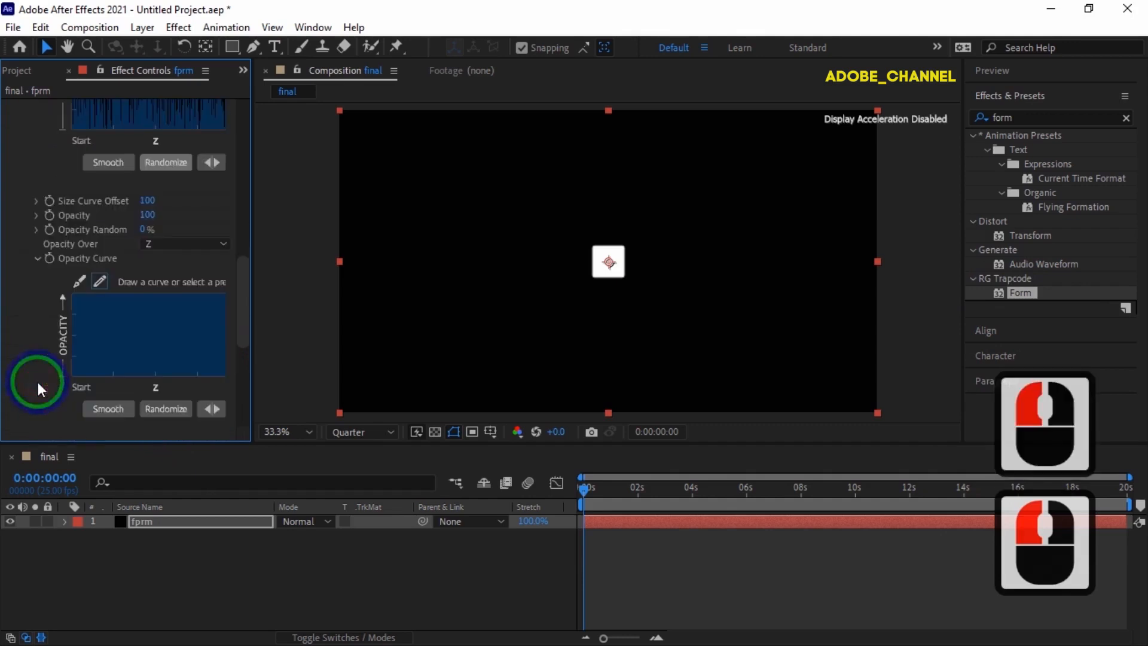
pyautogui.click(175, 405)
pyautogui.click(174, 407)
pyautogui.click(175, 406)
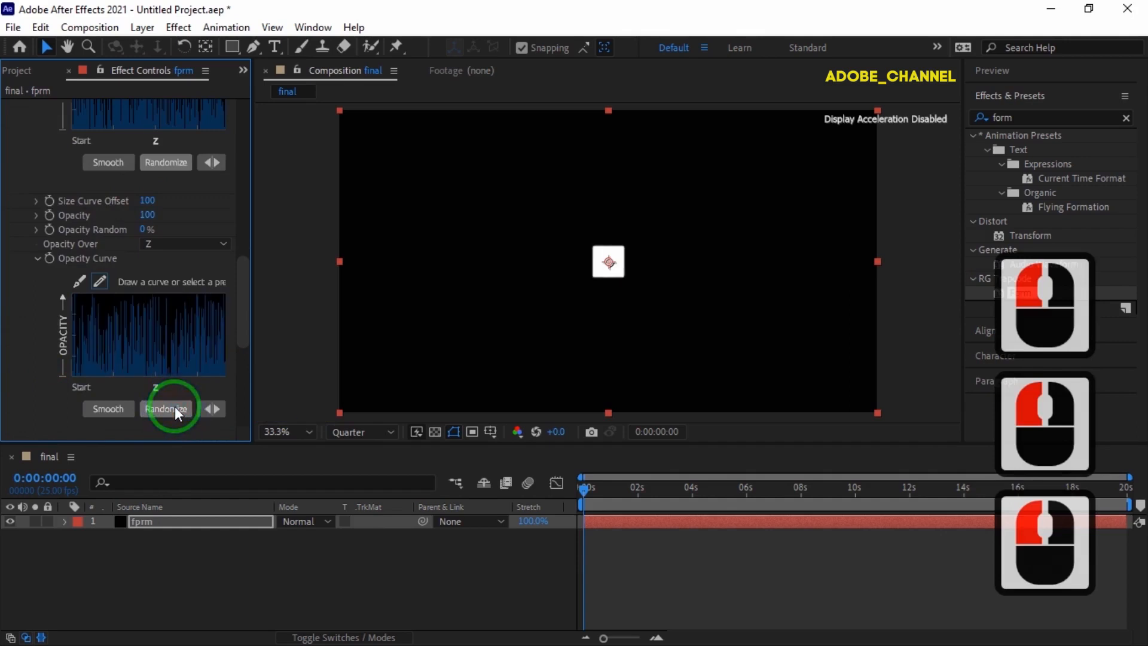
# Set the particle Blend Mode to Add.
pyautogui.scroll(-3, 180, 395)
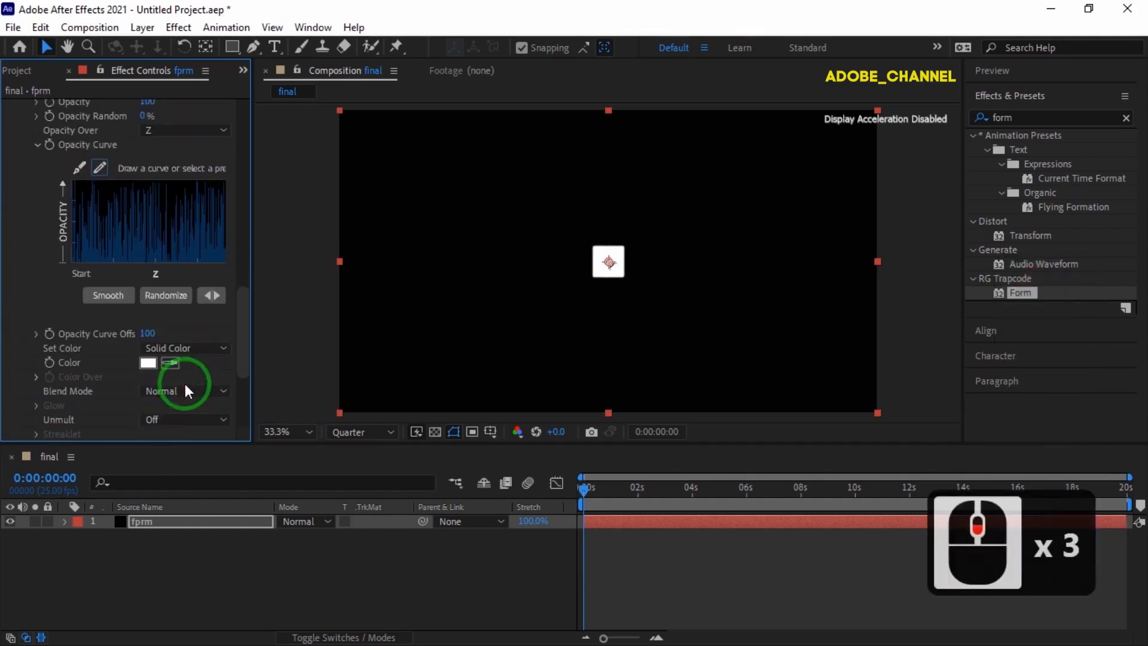
pyautogui.click(223, 390)
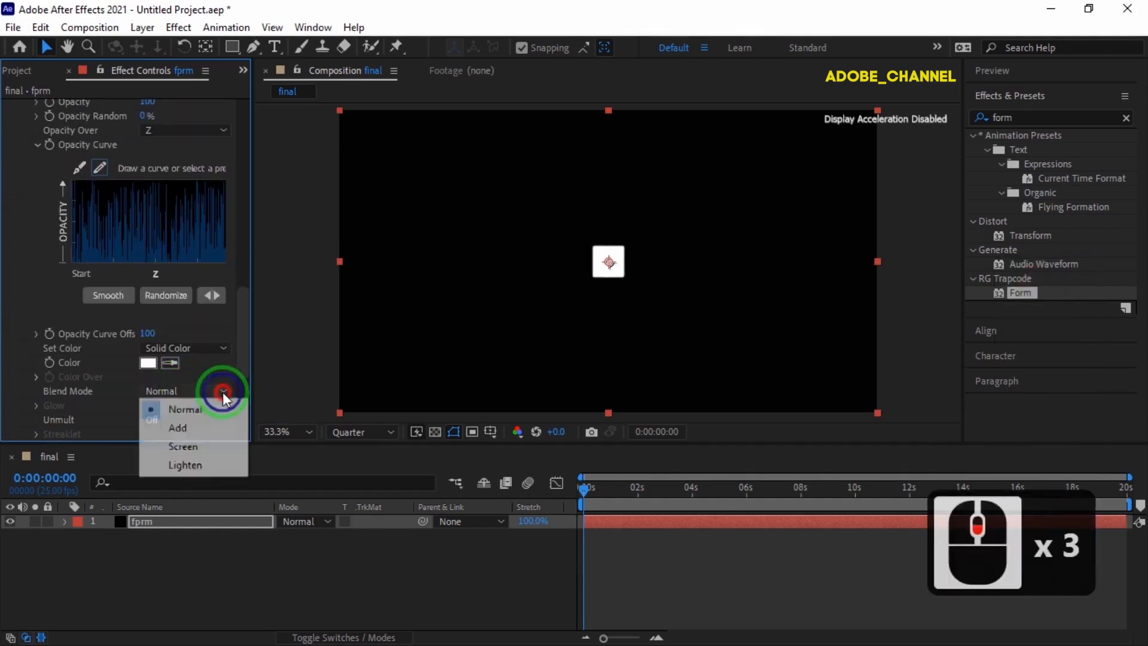
pyautogui.click(206, 428)
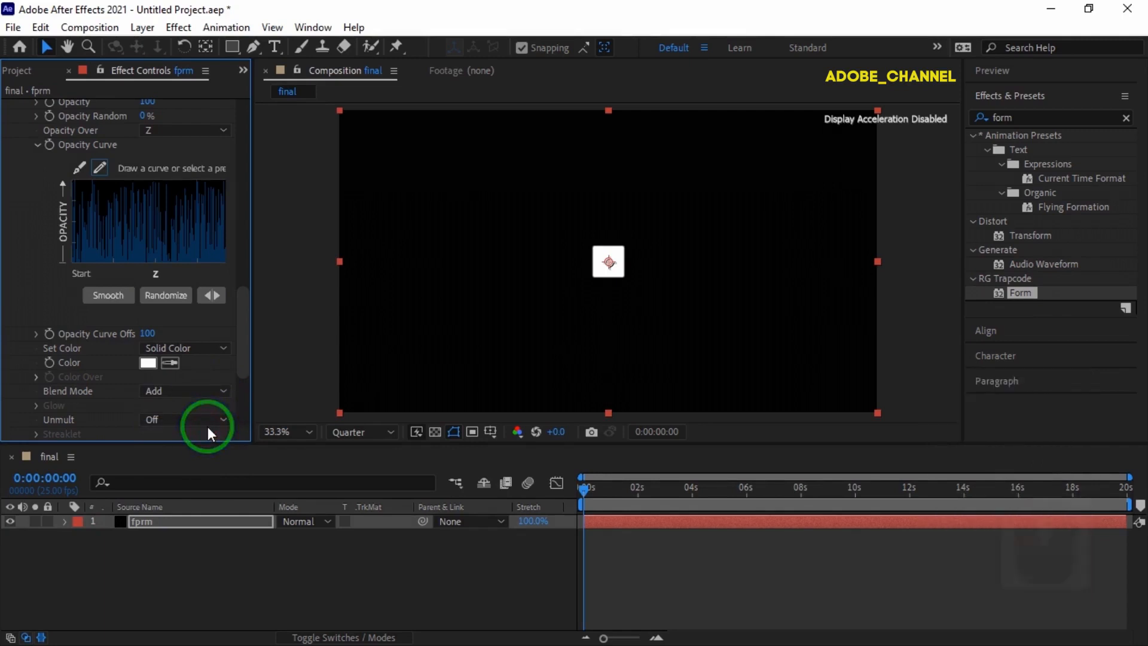
pyautogui.scroll(-4, 106, 362)
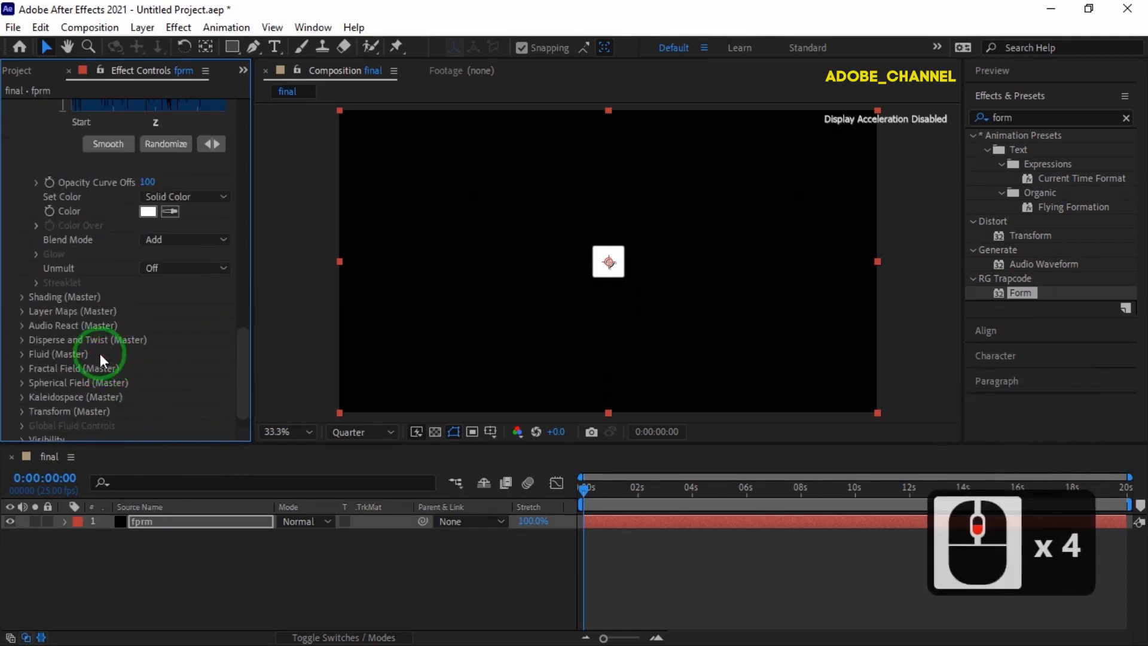
# In Fractal Field, enter Displace 200, Flow X -20, Flow Y 30 and Flow Evolution 5.
pyautogui.click(22, 368)
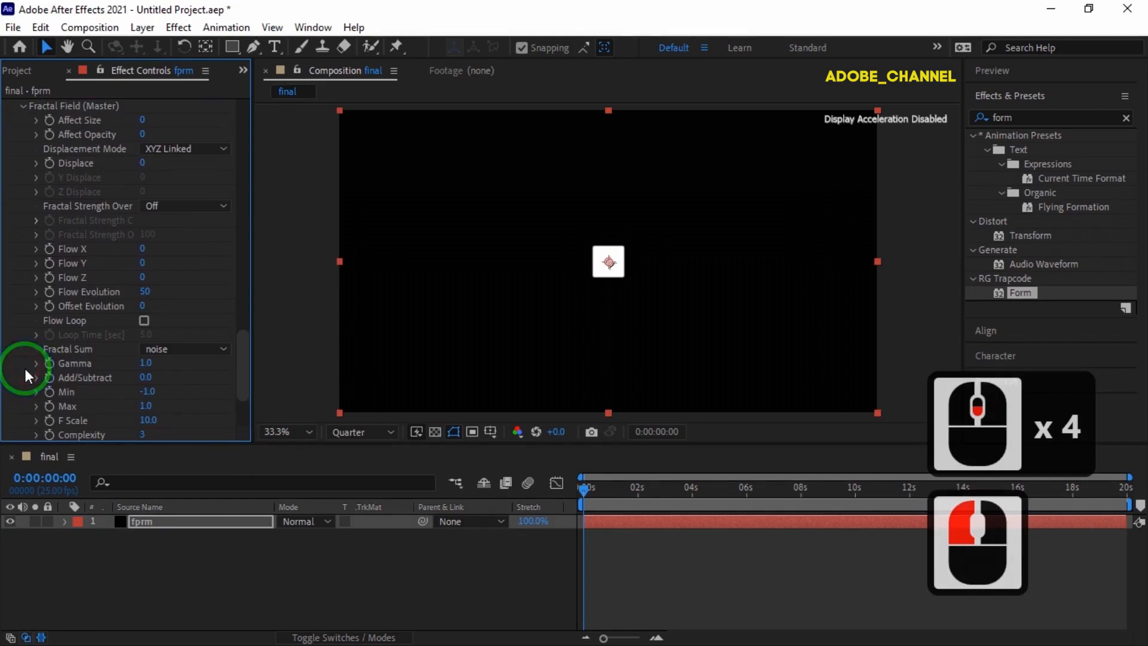
pyautogui.click(142, 163)
pyautogui.write('200')
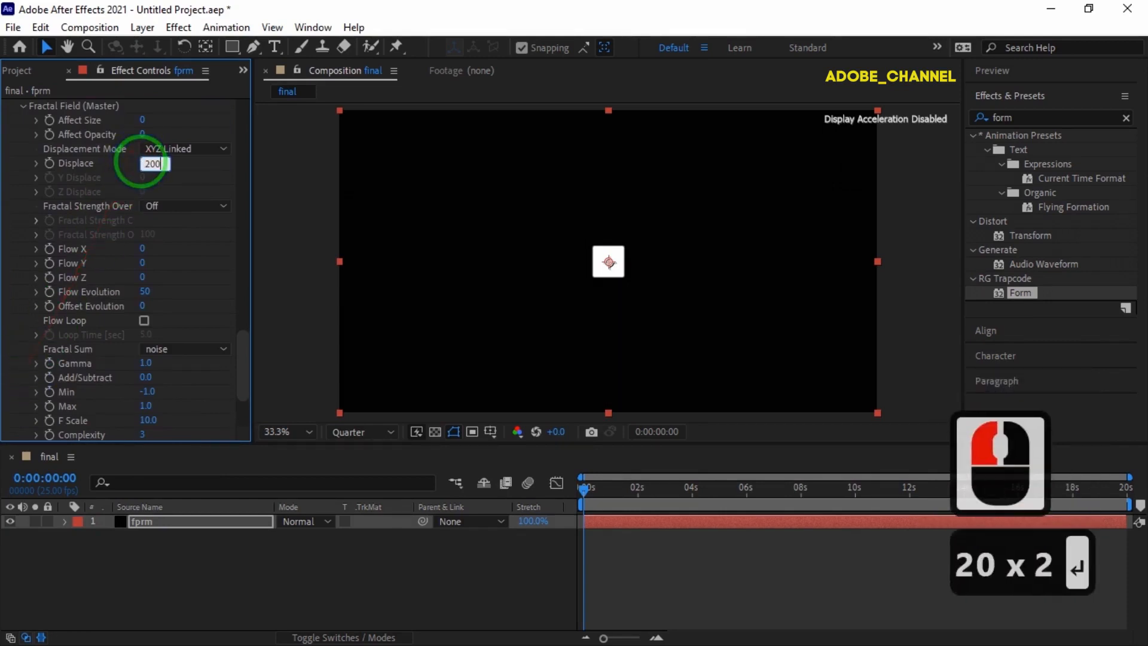
pyautogui.click(142, 248)
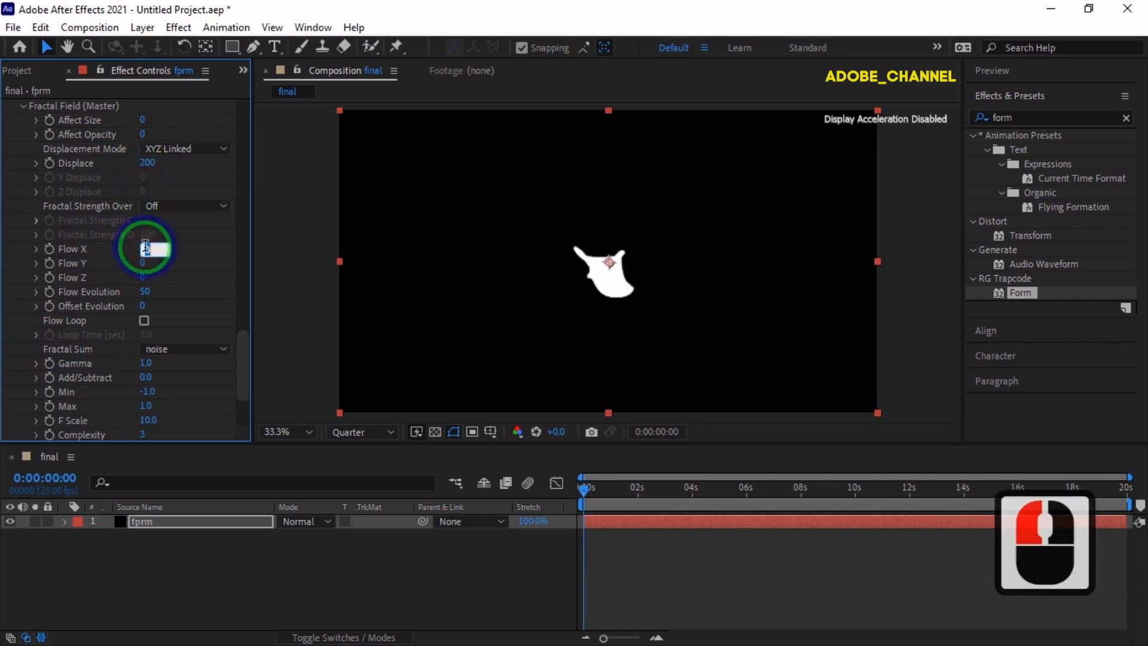
pyautogui.write('-2')
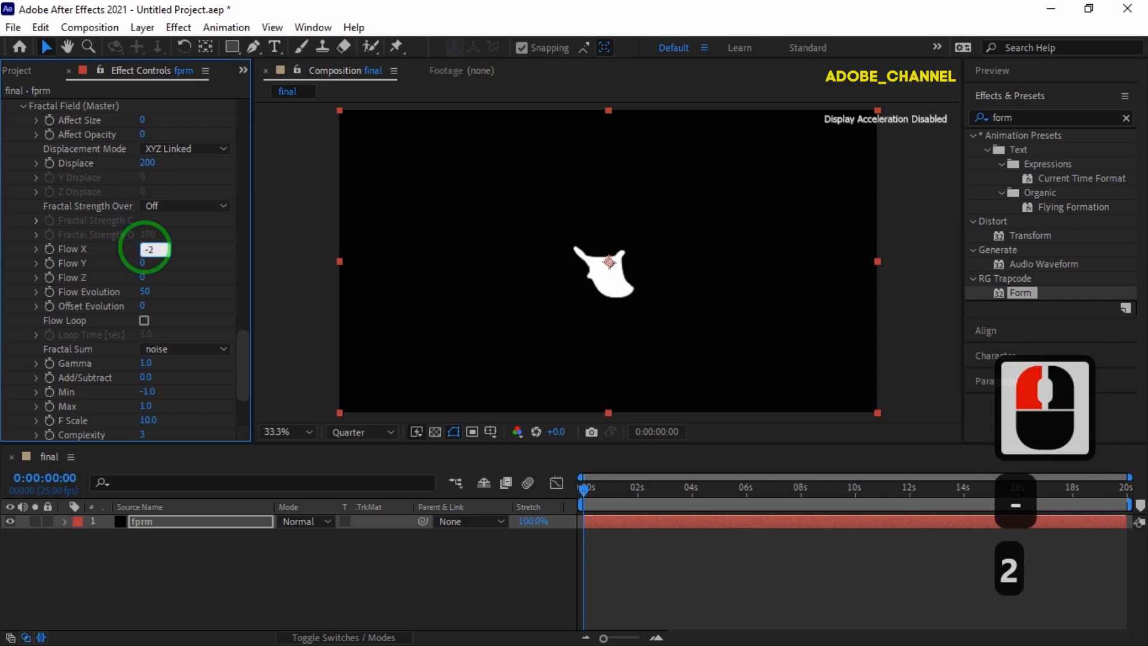
pyautogui.write('0')
pyautogui.press('Return')
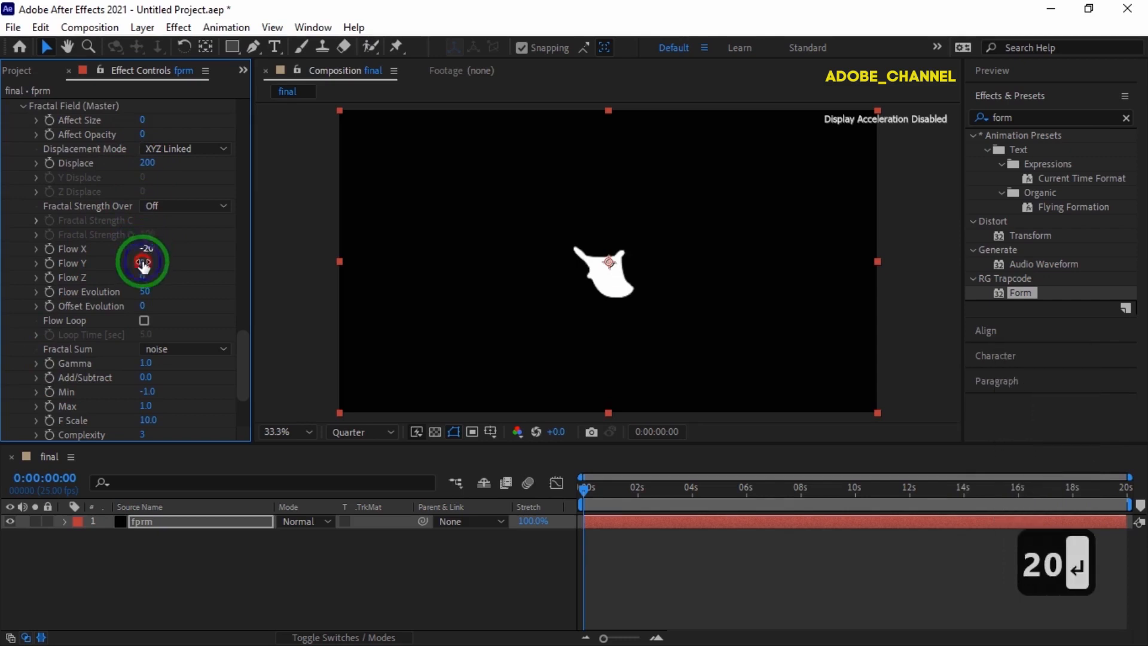
pyautogui.click(142, 262)
pyautogui.write('30')
pyautogui.press('Return')
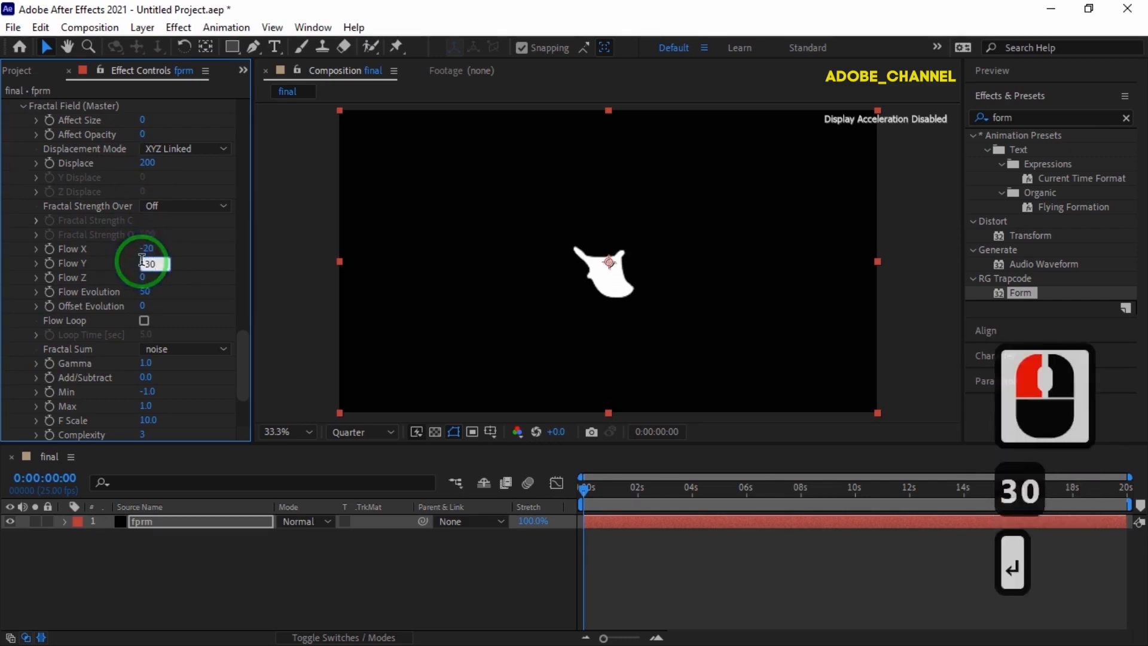
pyautogui.click(146, 293)
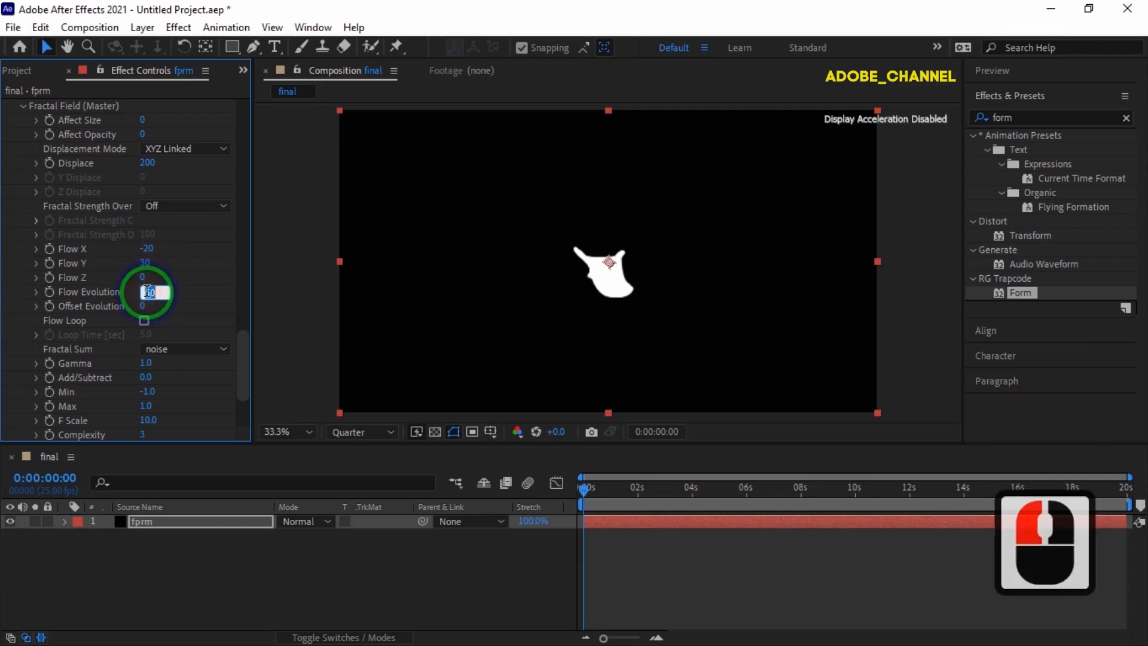
pyautogui.write('5')
pyautogui.press('Return')
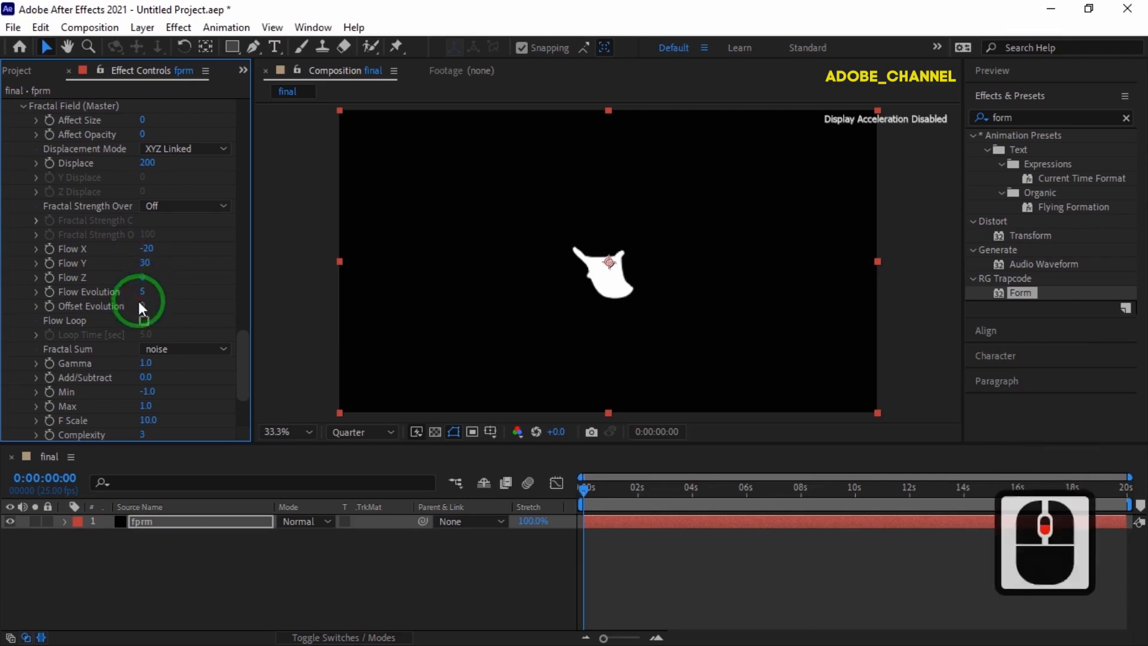
pyautogui.scroll(-5, 138, 300)
pyautogui.click(22, 361)
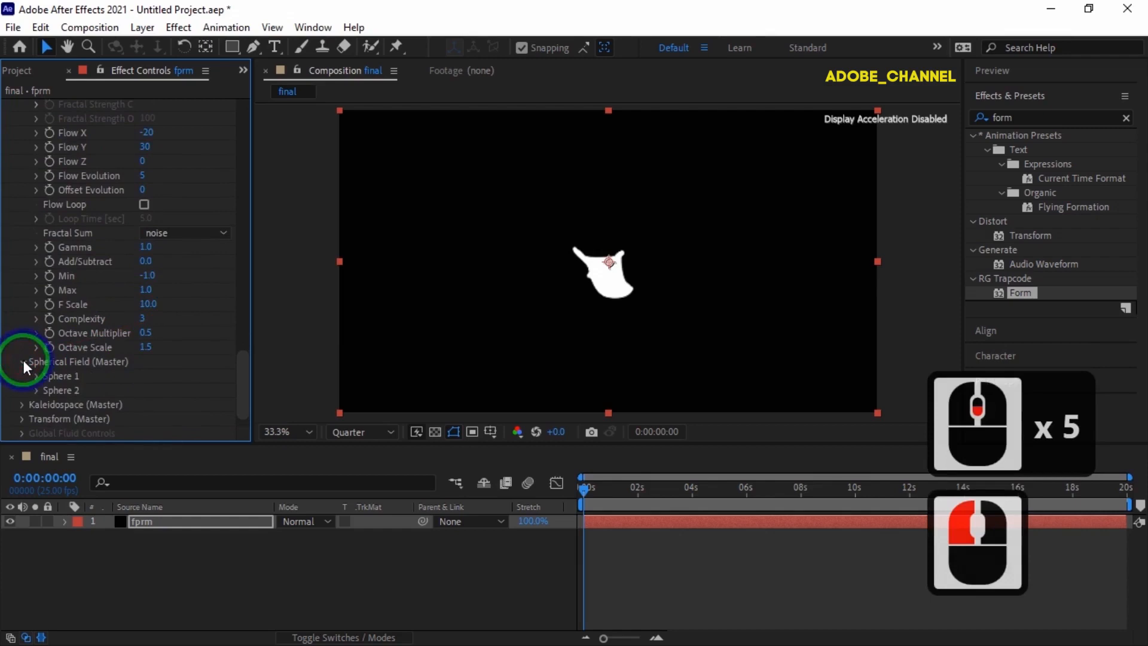
# Give Sphere 1 Strength 100, Radius 680, Scale X 200 and Scale Y 400.
pyautogui.click(36, 375)
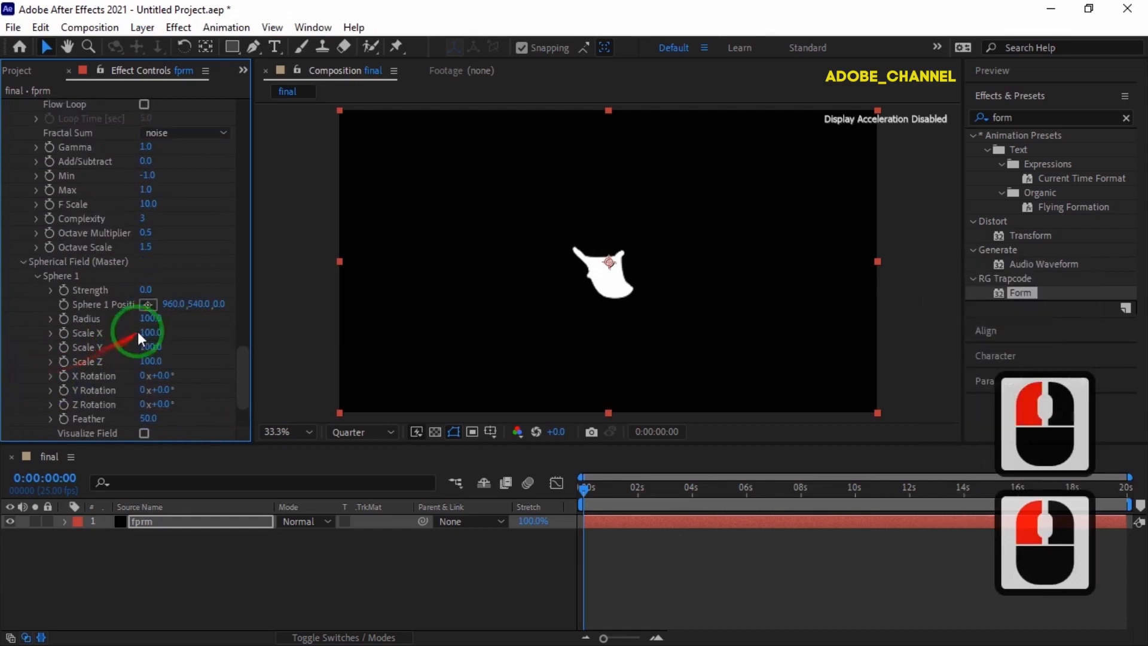
pyautogui.click(146, 290)
pyautogui.write('100')
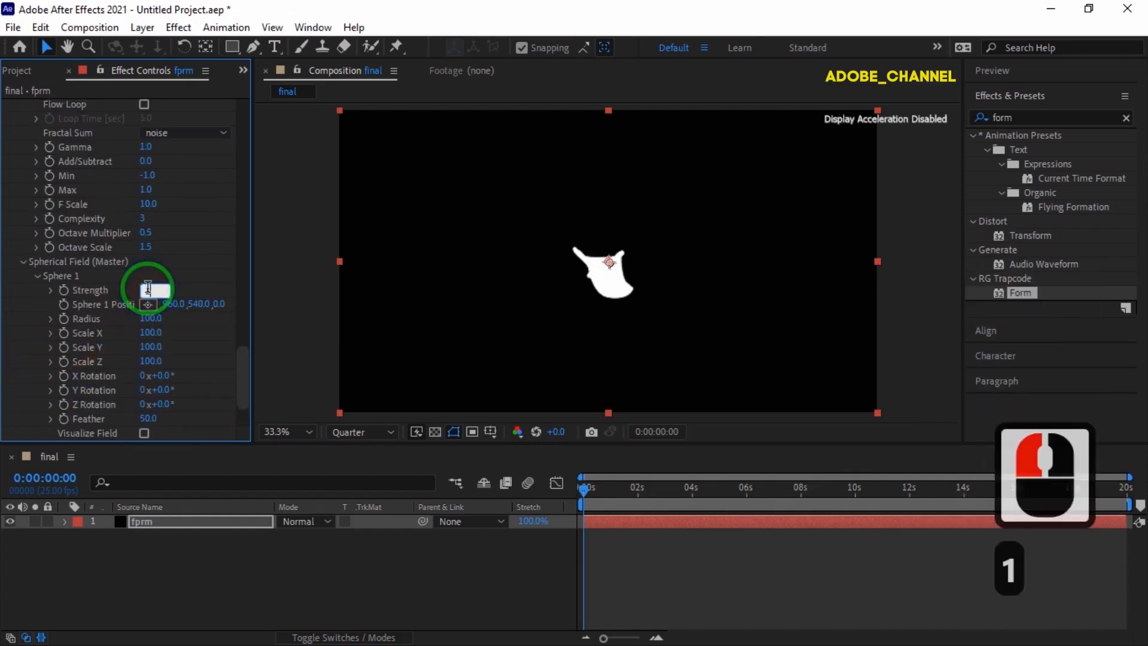
pyautogui.click(150, 318)
pyautogui.write('680')
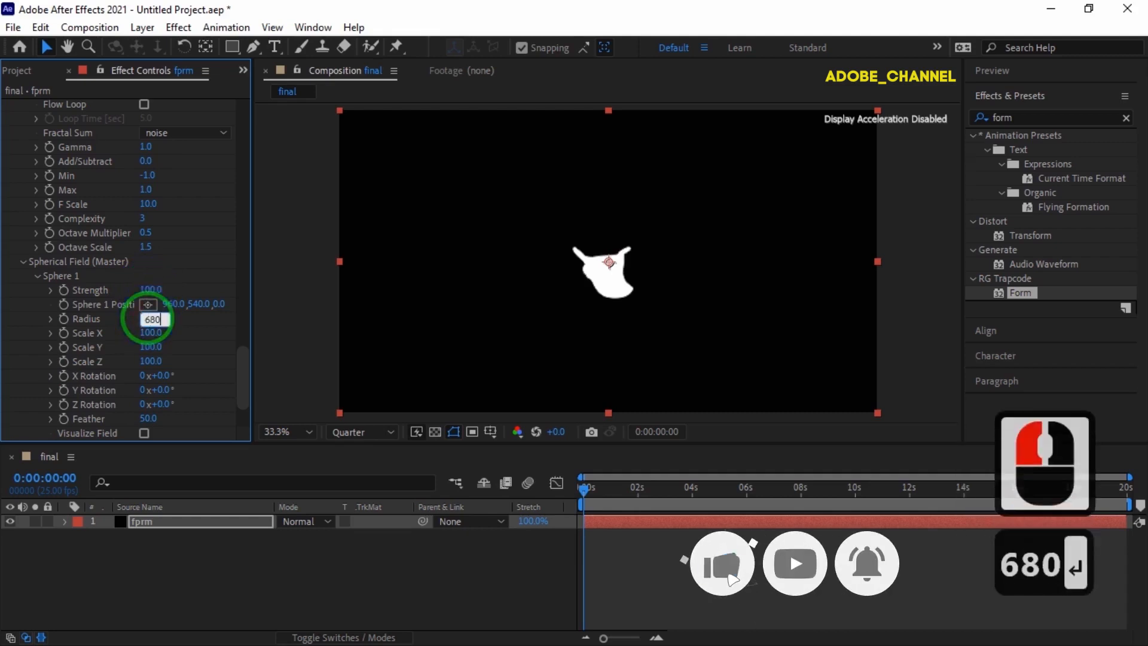
pyautogui.click(151, 333)
pyautogui.write('200')
pyautogui.press('Return')
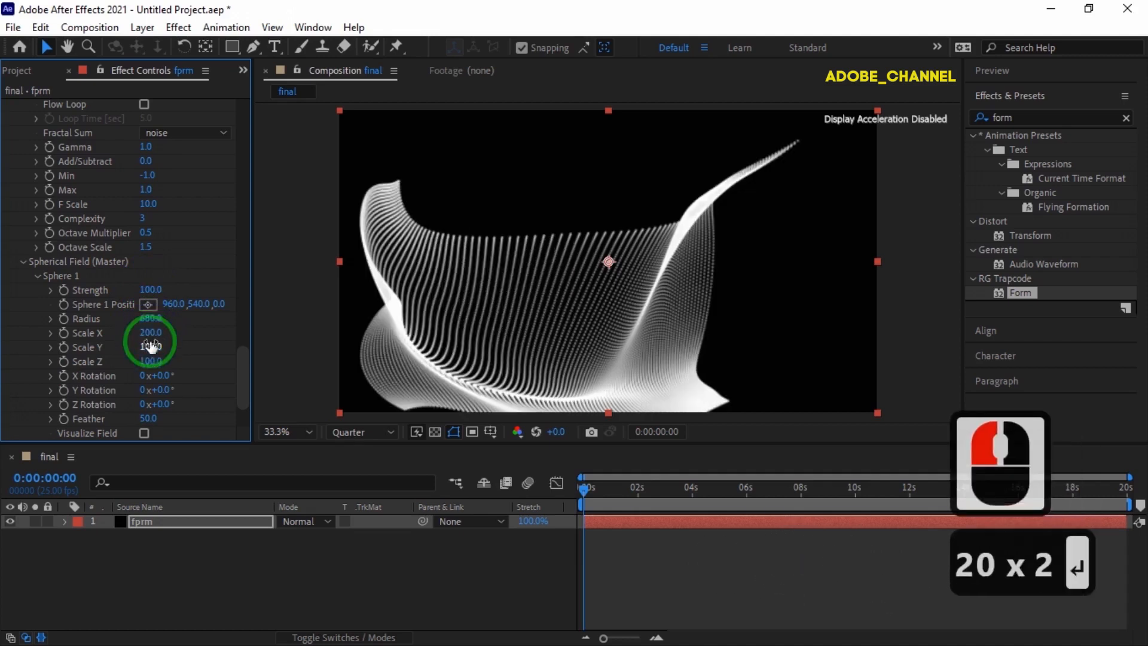
pyautogui.click(151, 347)
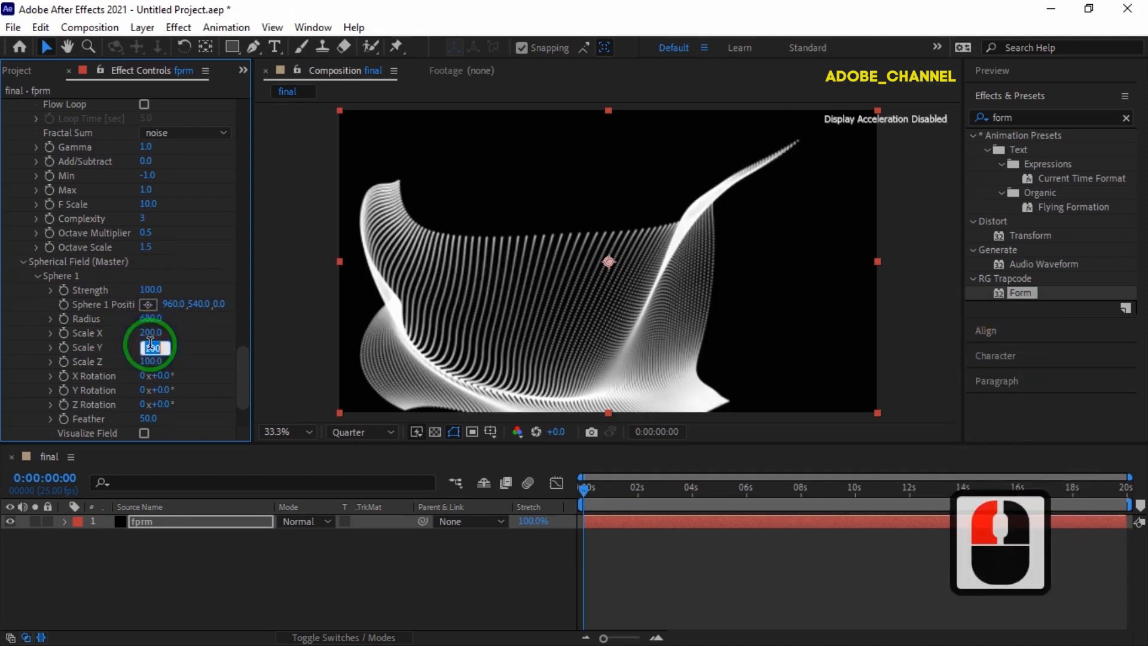
pyautogui.write('400')
pyautogui.press('Return')
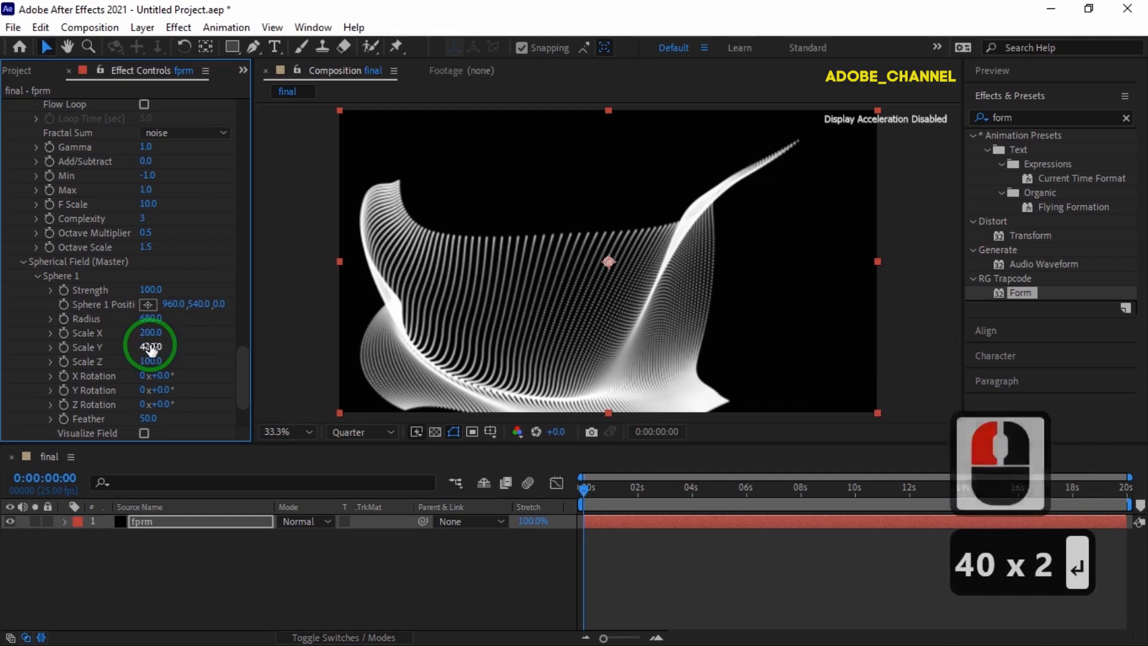
pyautogui.scroll(13, 151, 348)
# Set the Form particle colour to blue 2812ec.
pyautogui.scroll(1, 150, 349)
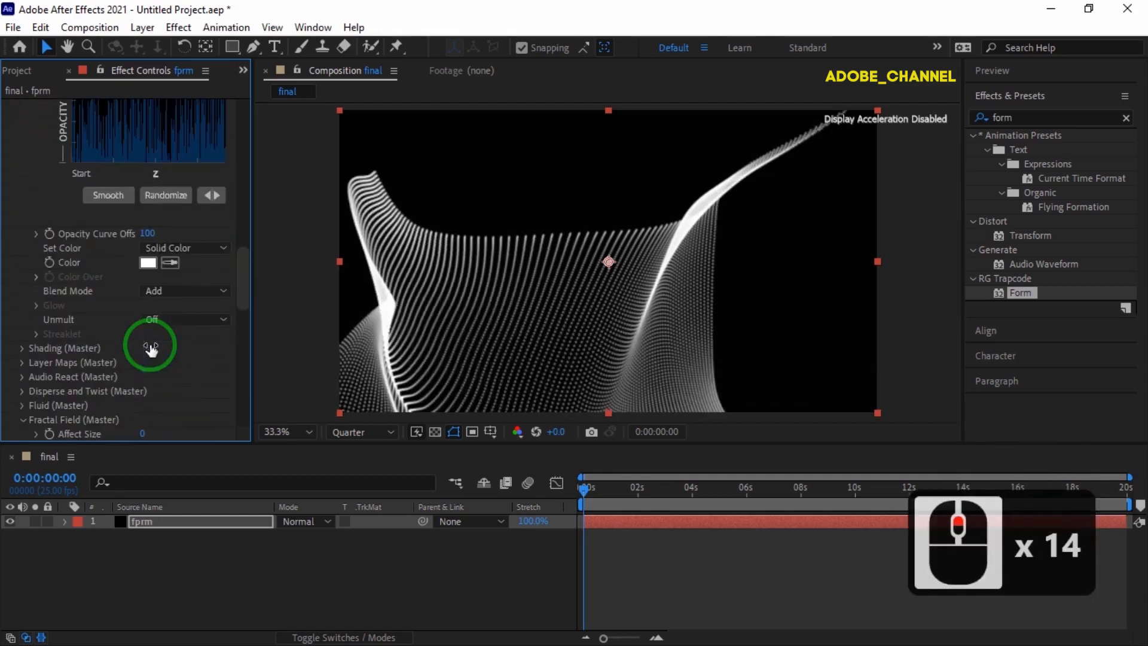
pyautogui.click(148, 263)
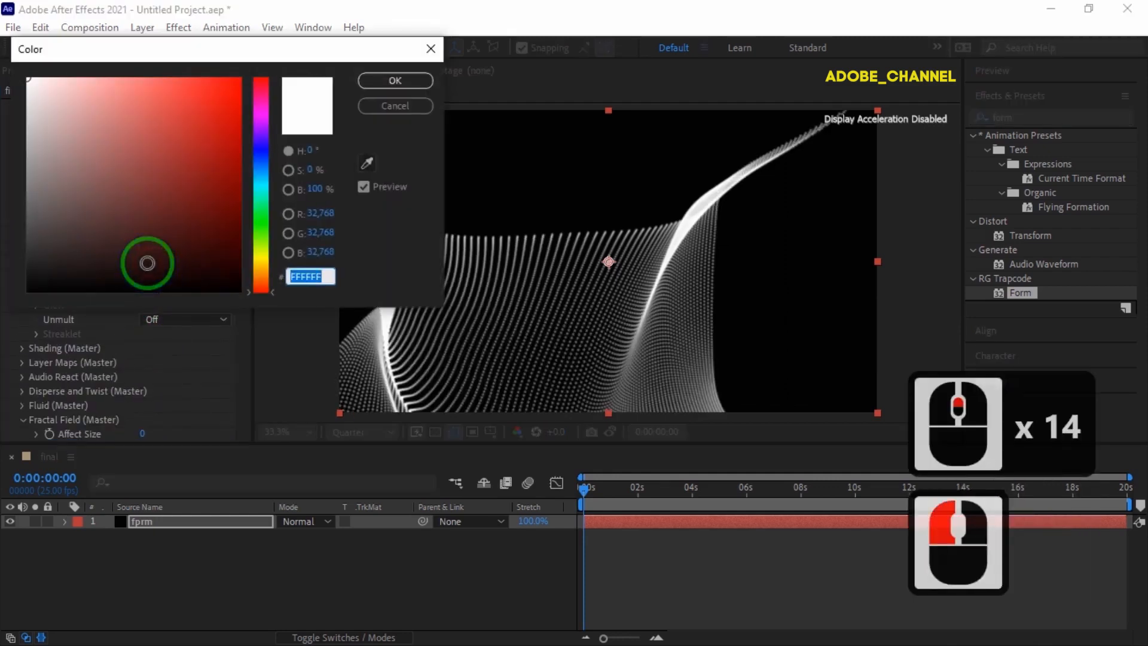
pyautogui.write('2812ec')
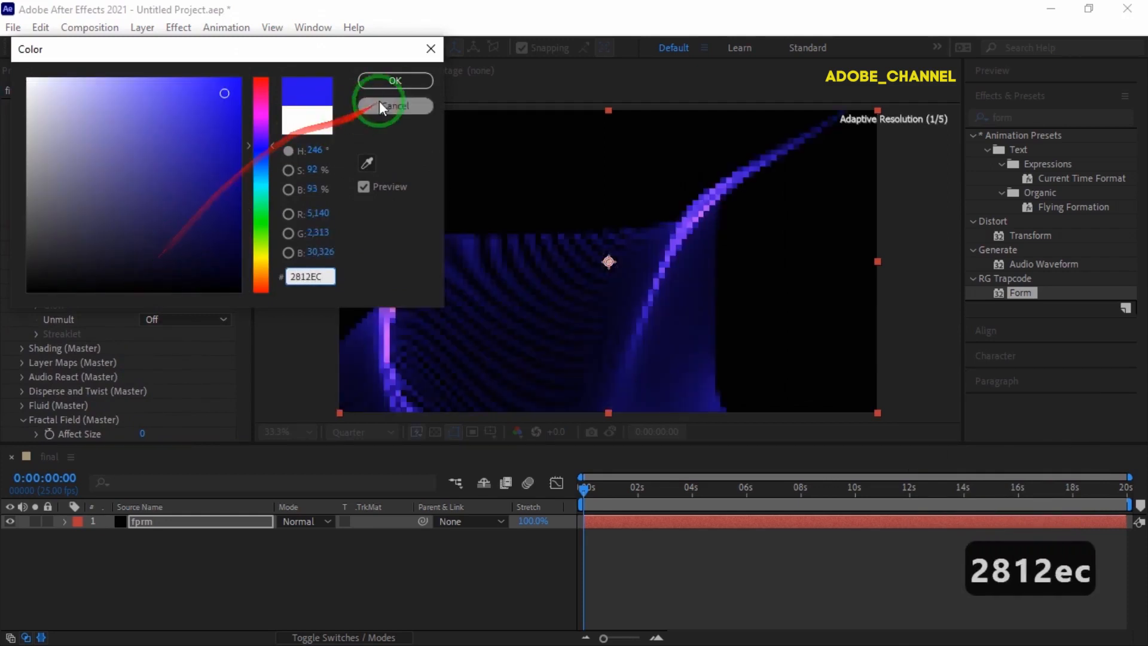
pyautogui.click(396, 80)
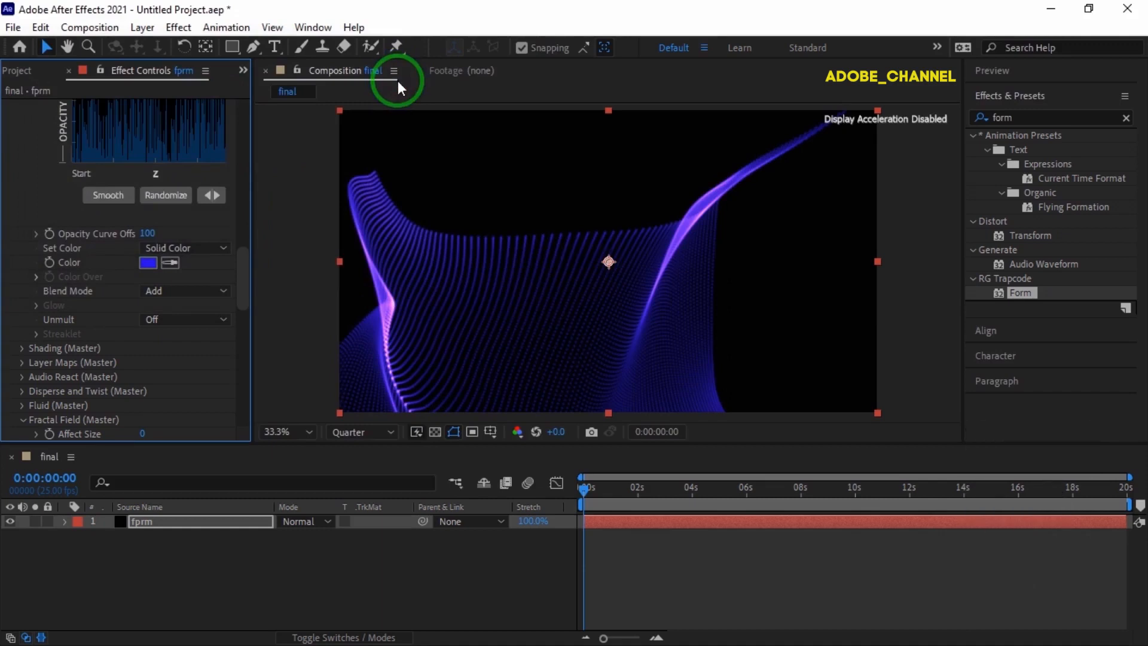
# Keyframe the particle Color at the start and again at 10:00.
pyautogui.click(50, 262)
pyautogui.click(52, 478)
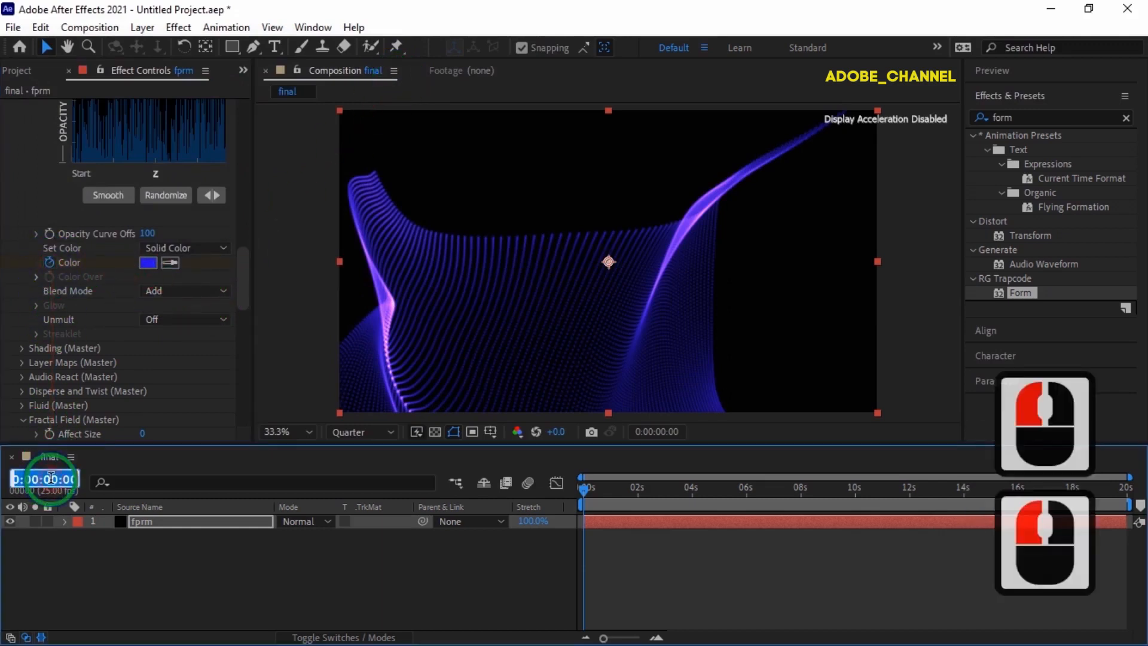
pyautogui.write('1000')
pyautogui.press('Return')
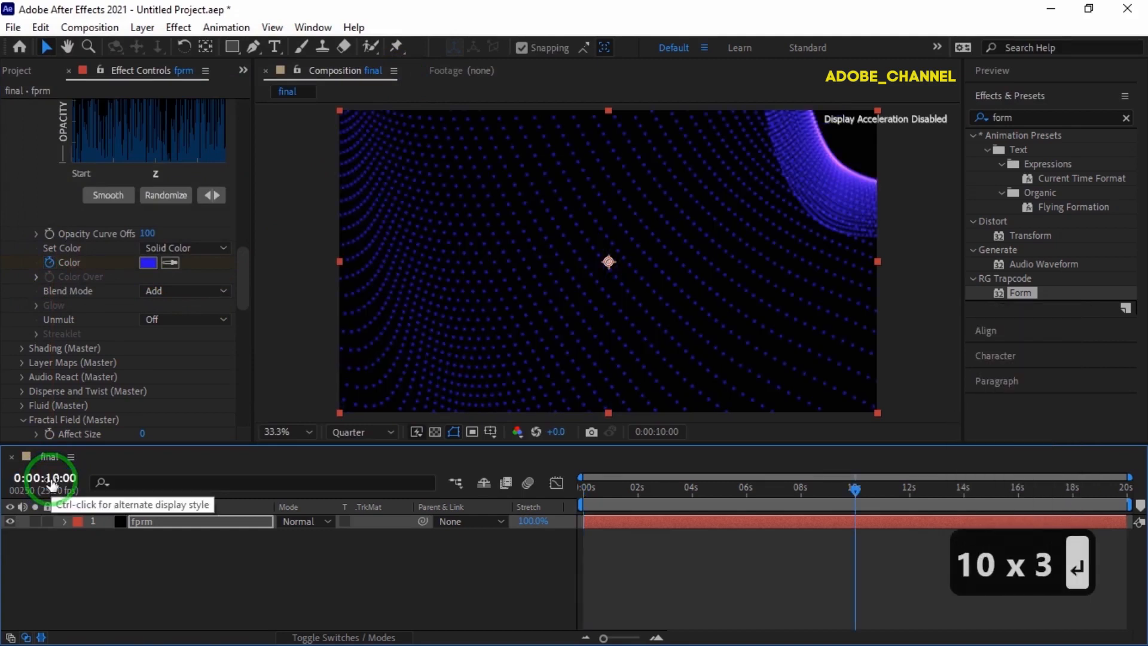
pyautogui.press('u')
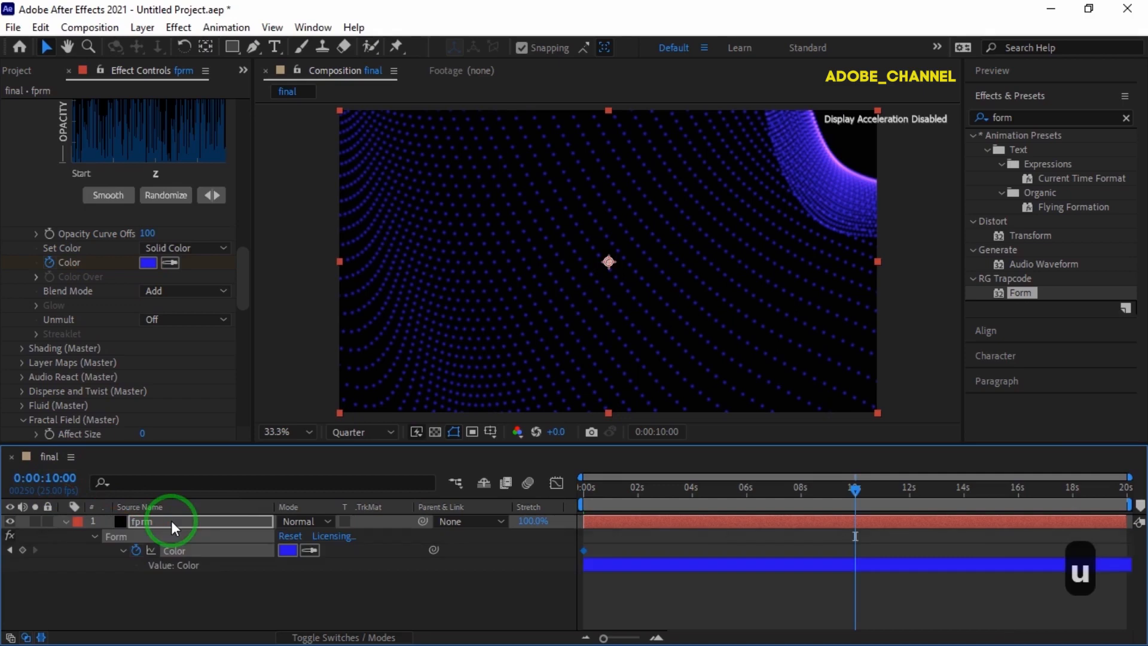
pyautogui.click(23, 549)
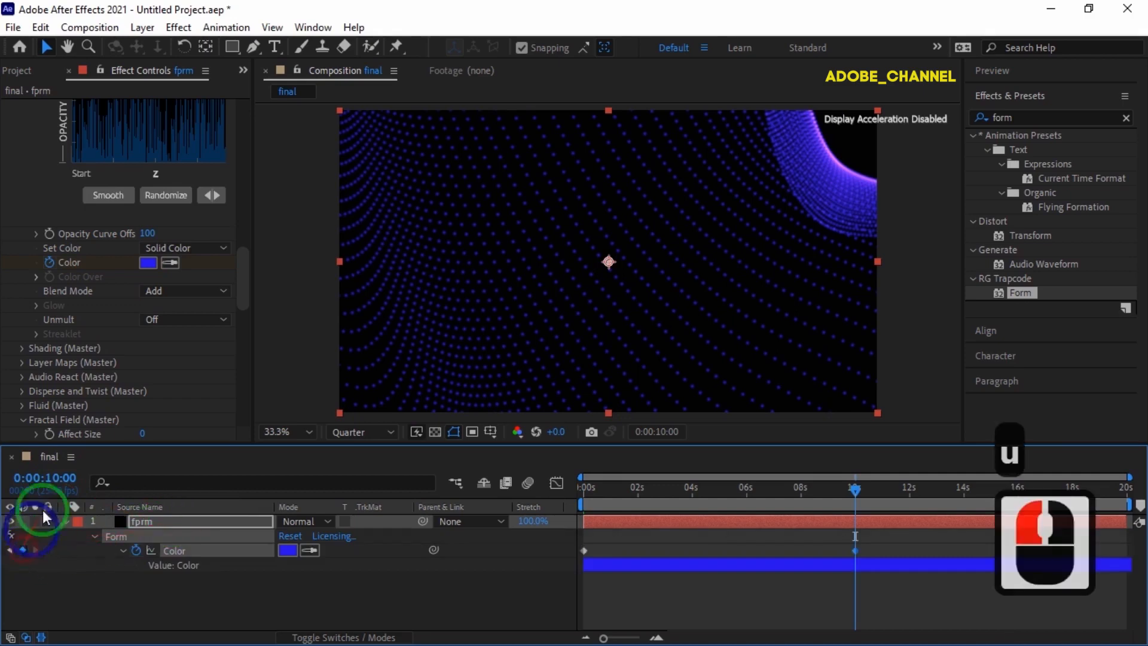
# At 10:01, change the particle colour to orange F07512.
pyautogui.click(45, 478)
pyautogui.write('1001')
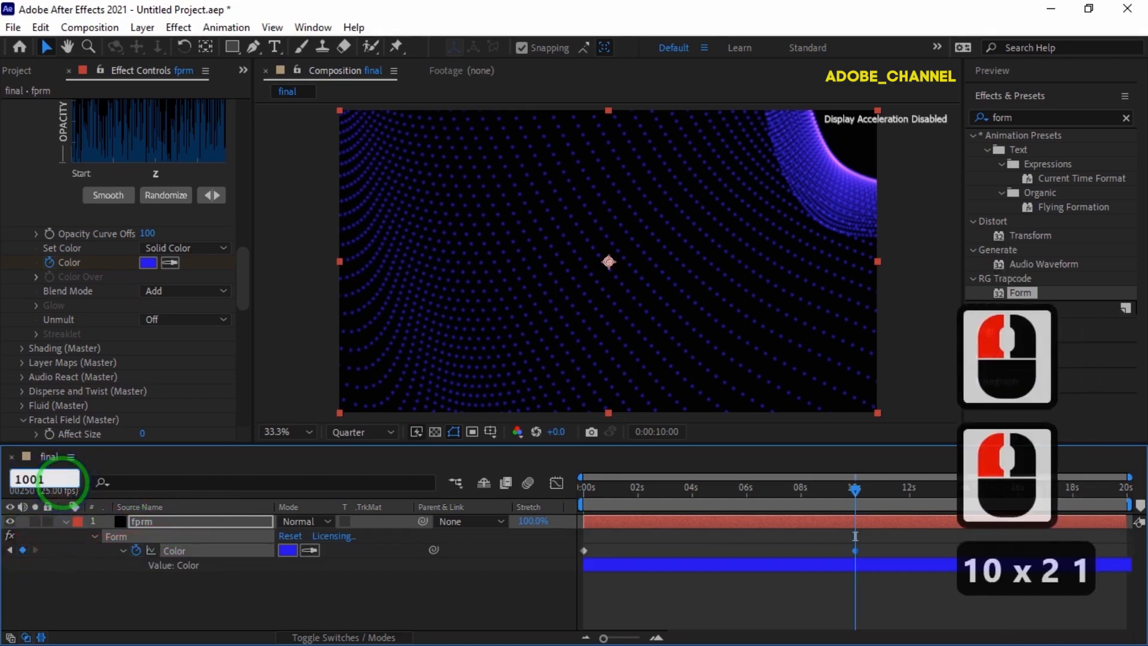
pyautogui.press('Return')
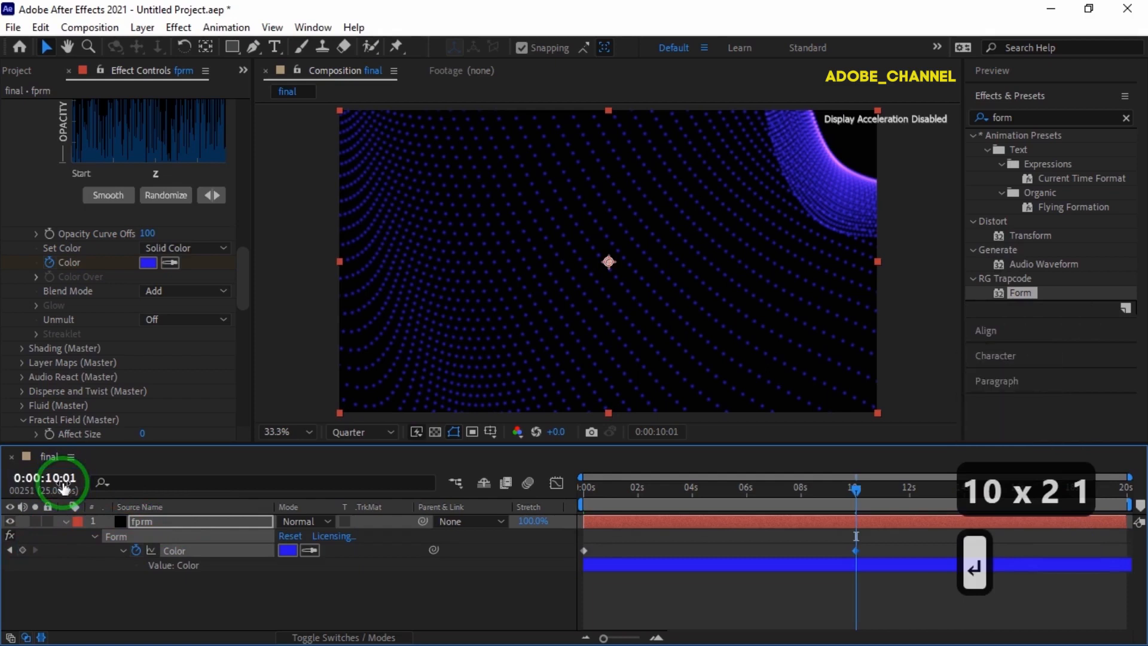
pyautogui.click(149, 261)
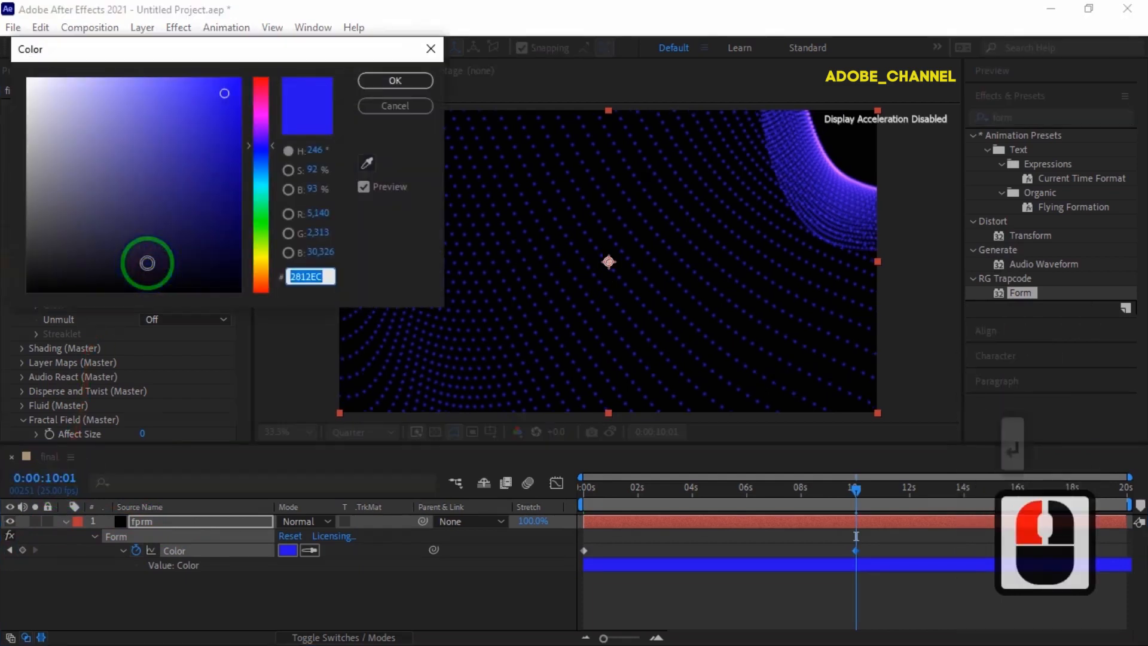
pyautogui.write('F07')
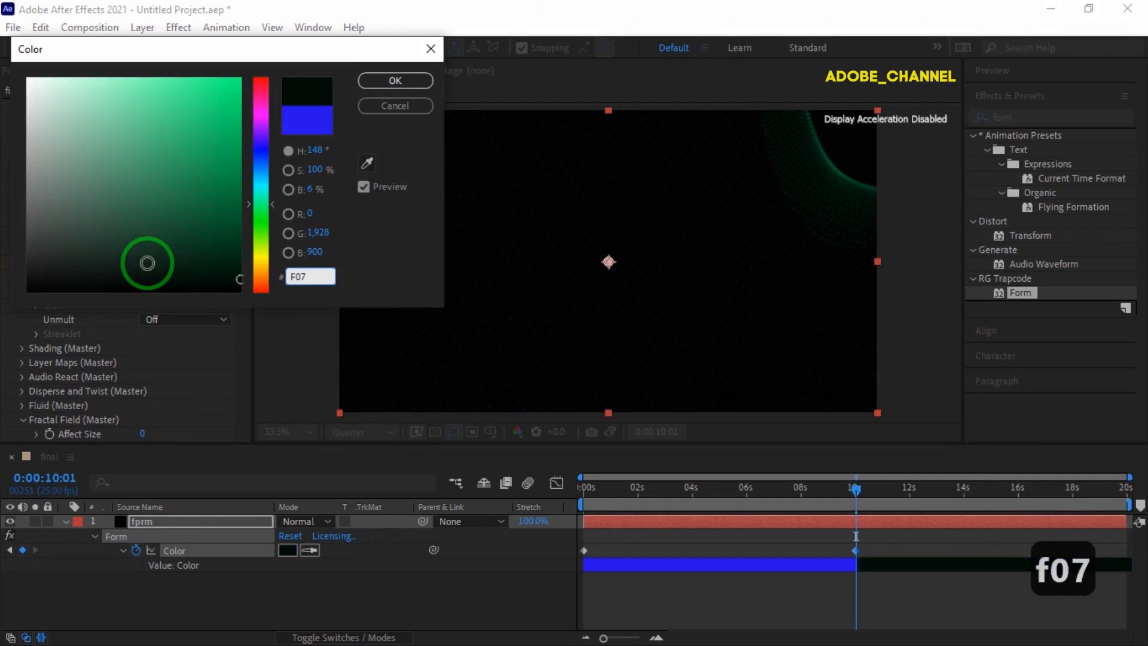
pyautogui.write('512')
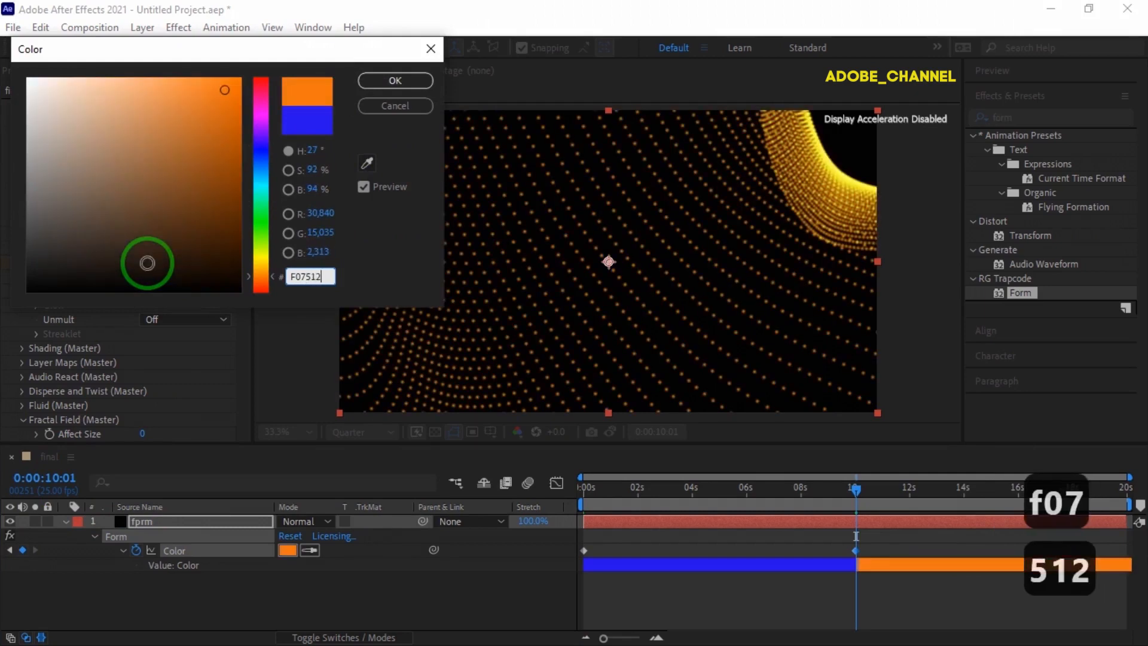
pyautogui.click(400, 77)
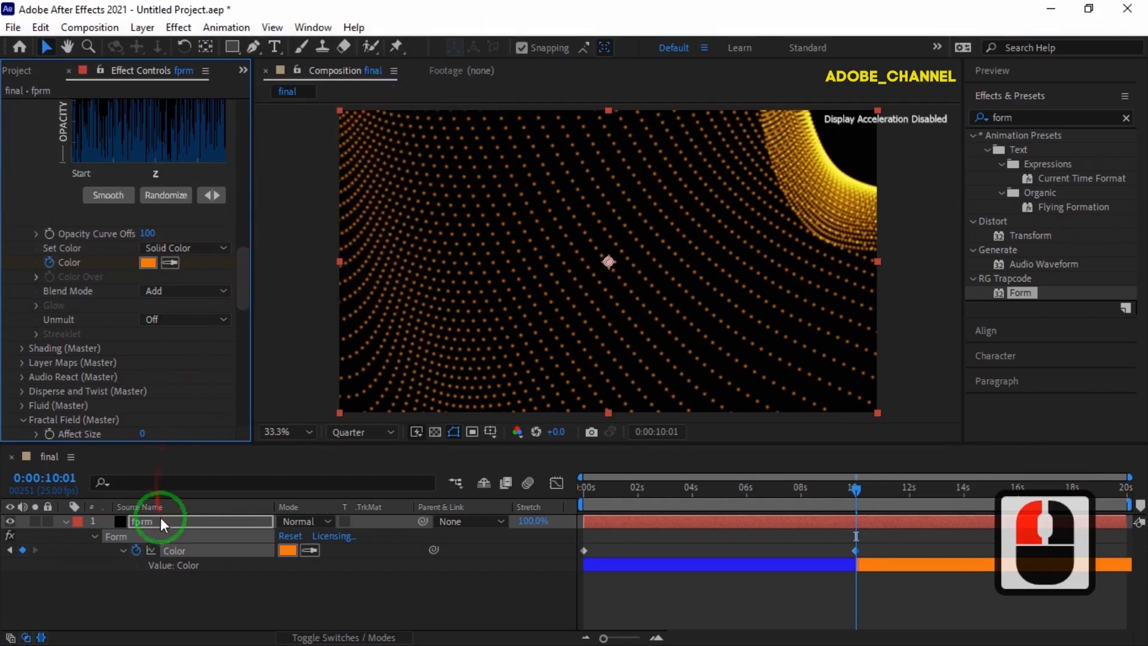
pyautogui.click(66, 521)
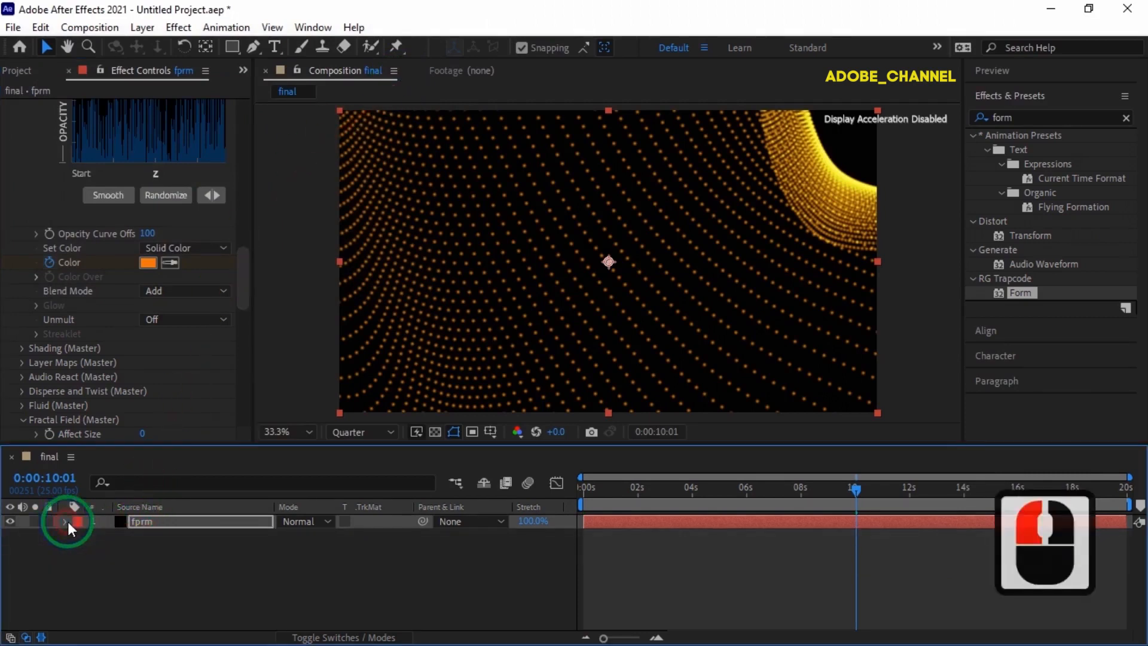
# Duplicate the fprm layer with Ctrl+D and reveal its keyframes.
pyautogui.click(169, 522)
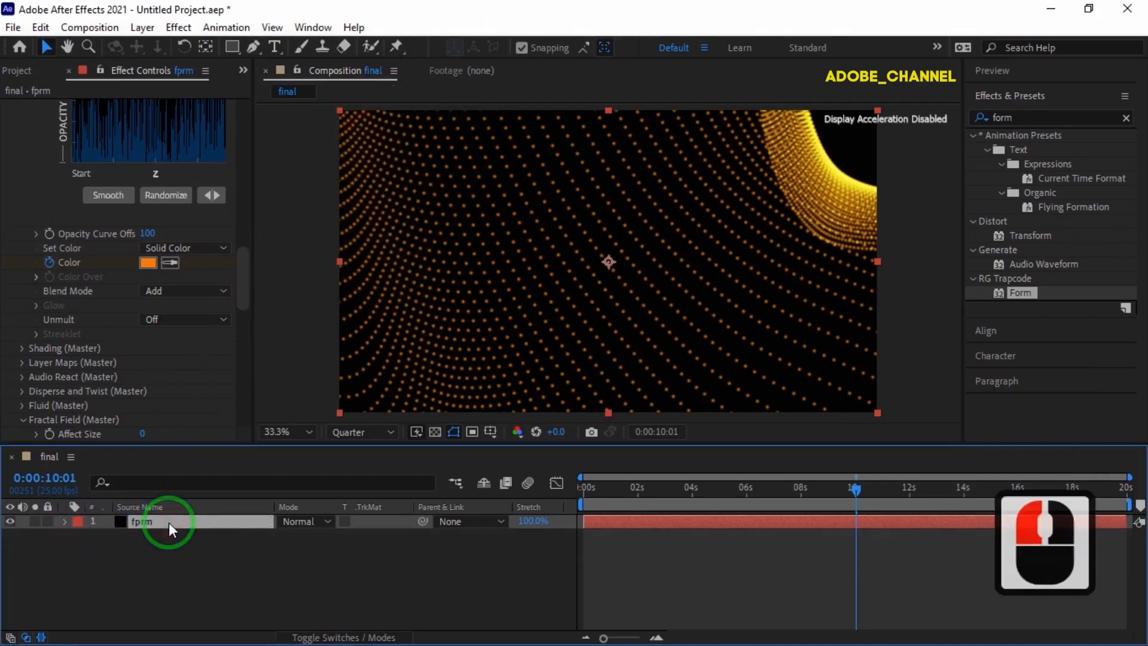
pyautogui.hotkey('ctrl', 'd')
pyautogui.press('u')
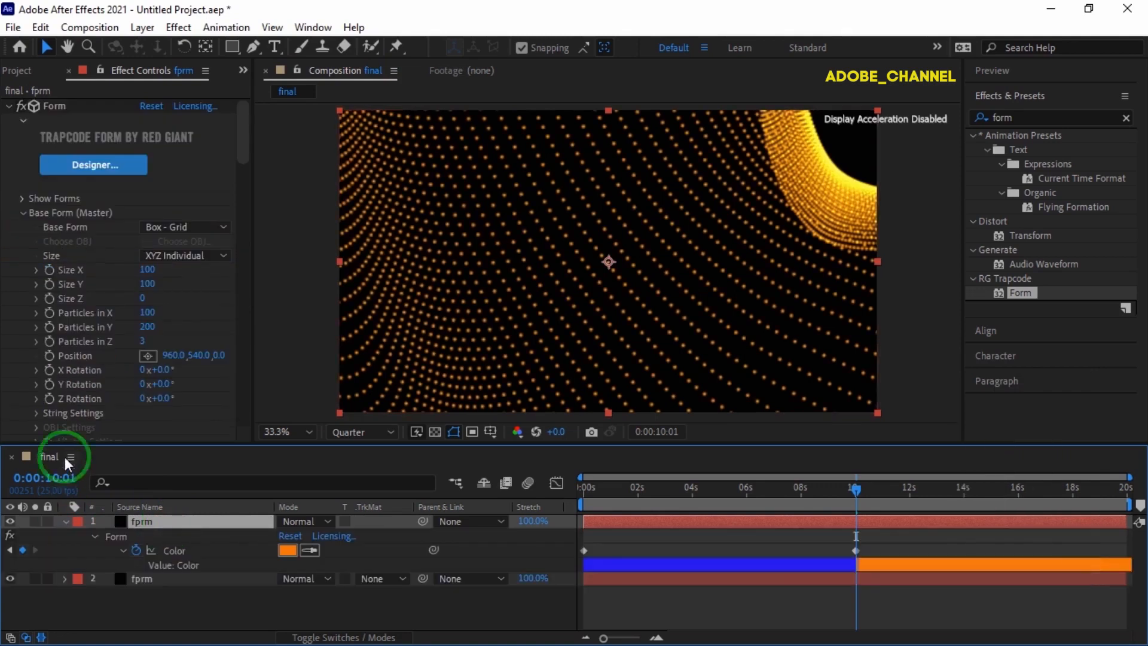
# Change the copy's 10:01 colour to light blue 126EC4.
pyautogui.scroll(-14, 132, 342)
pyautogui.scroll(-4, 134, 337)
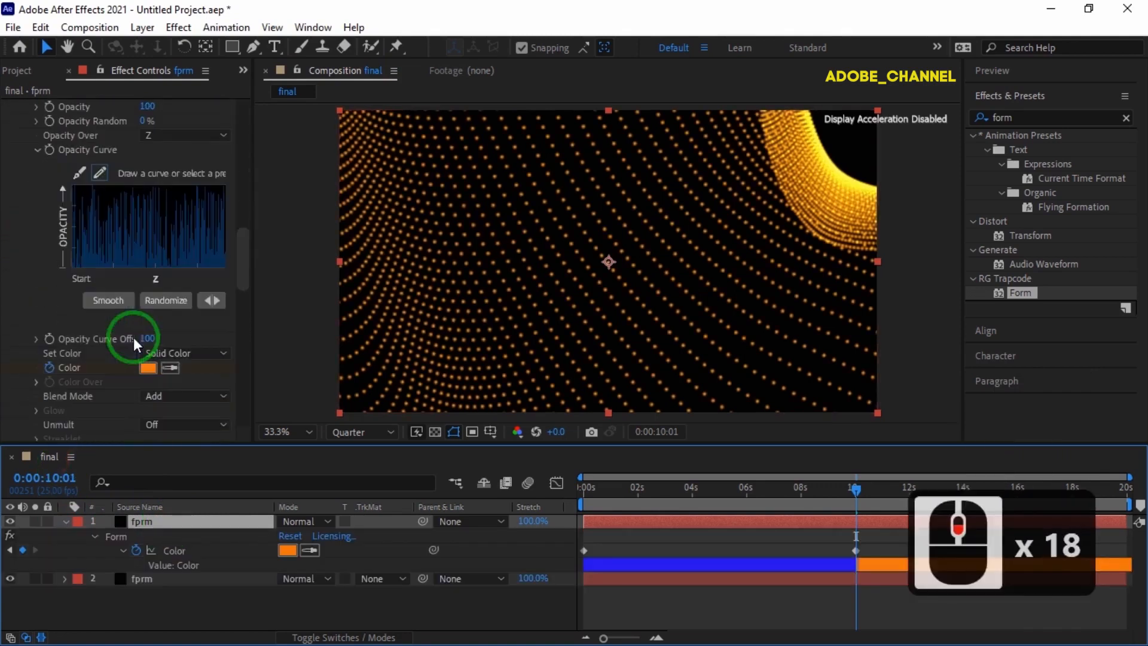
pyautogui.click(147, 368)
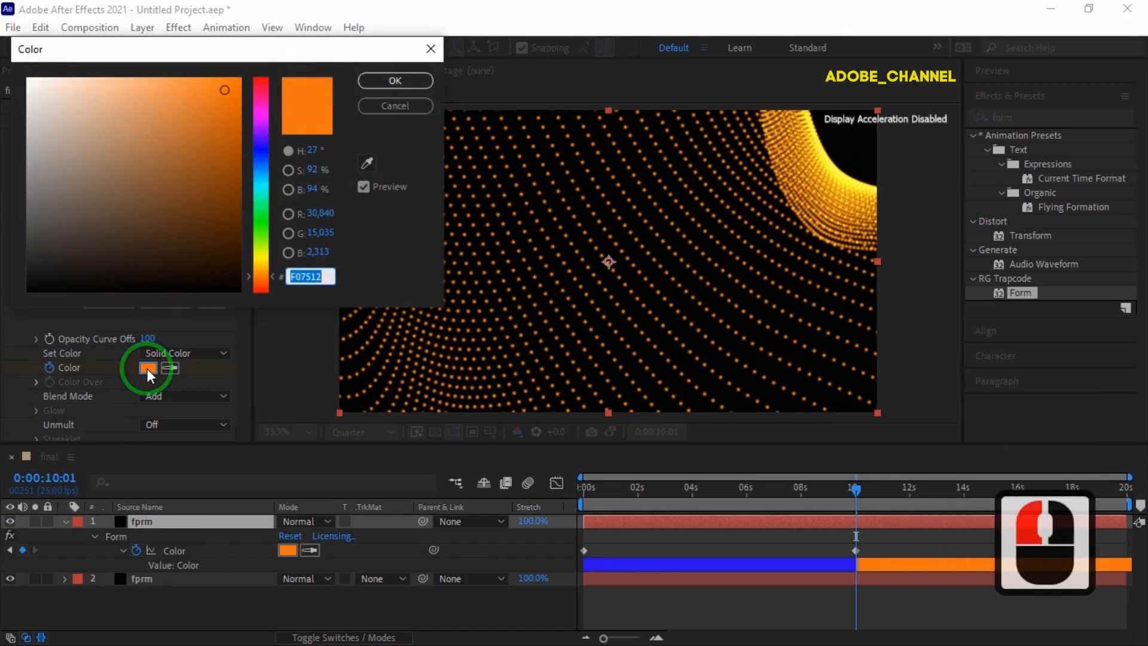
pyautogui.write('126EC4')
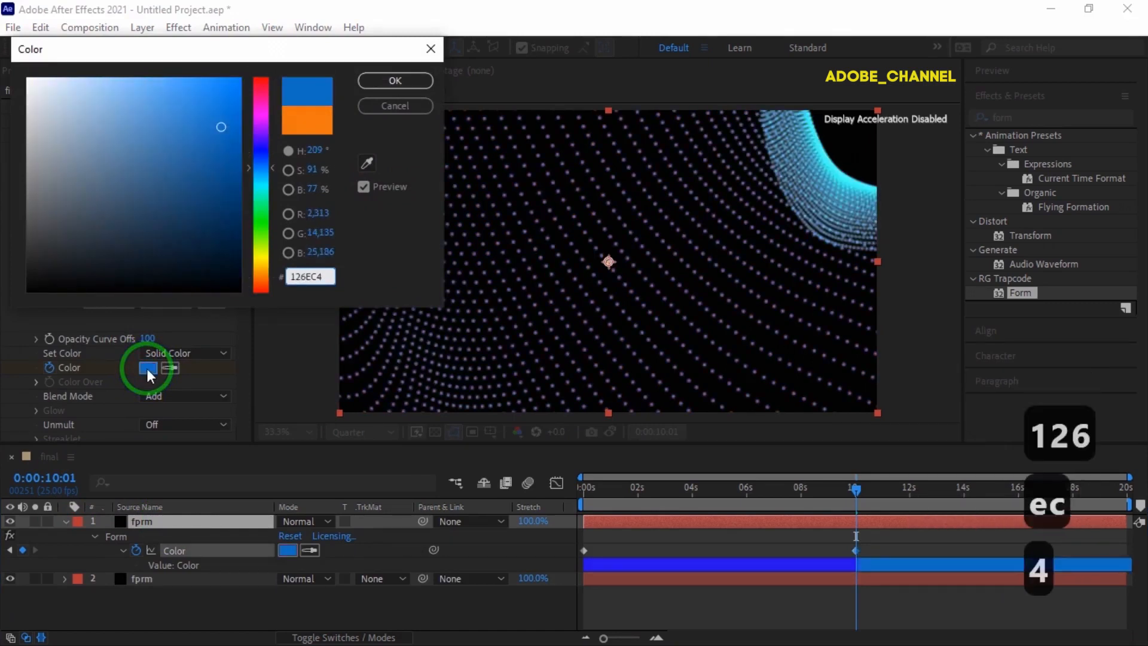
pyautogui.click(395, 84)
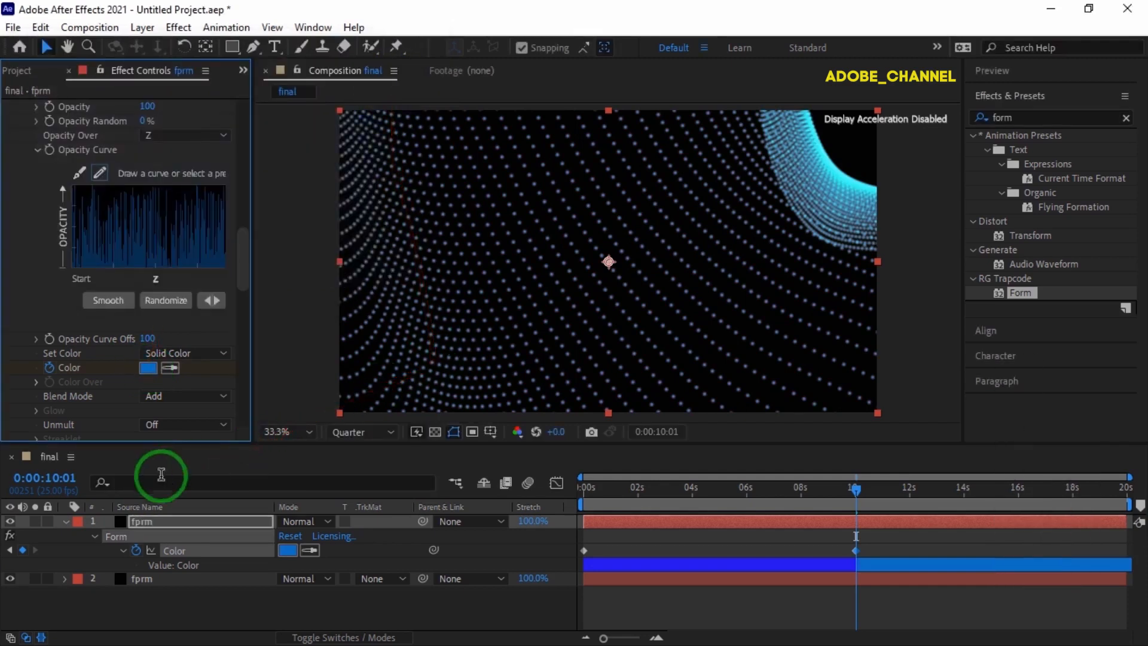
pyautogui.click(53, 480)
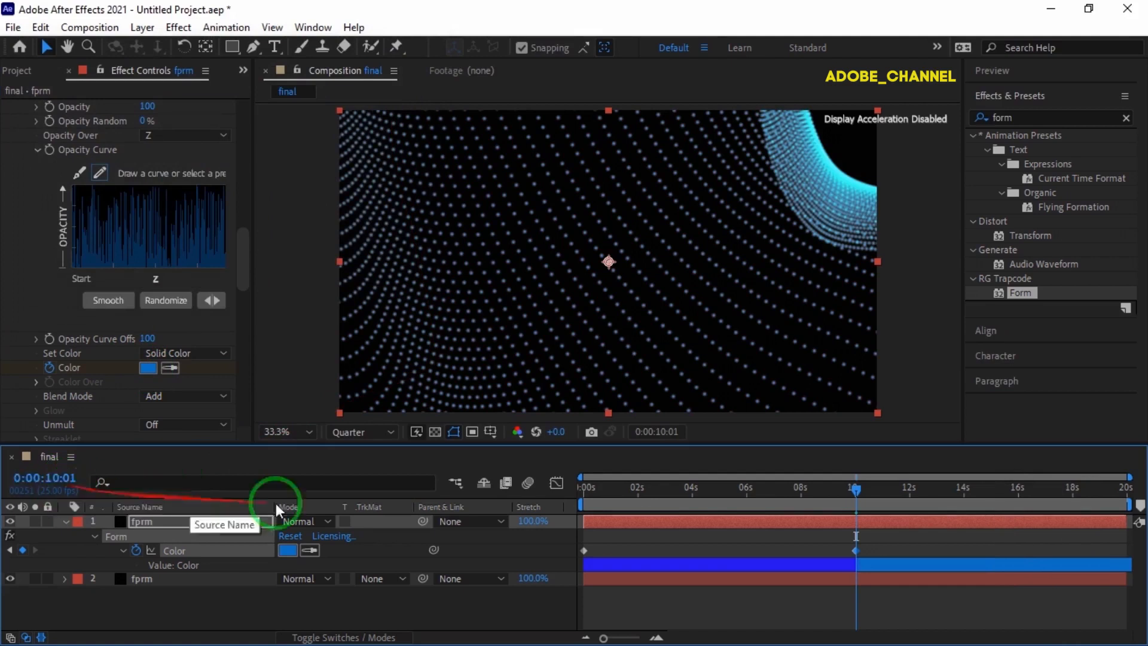
pyautogui.moveTo(857, 485); pyautogui.dragTo(169, 411)
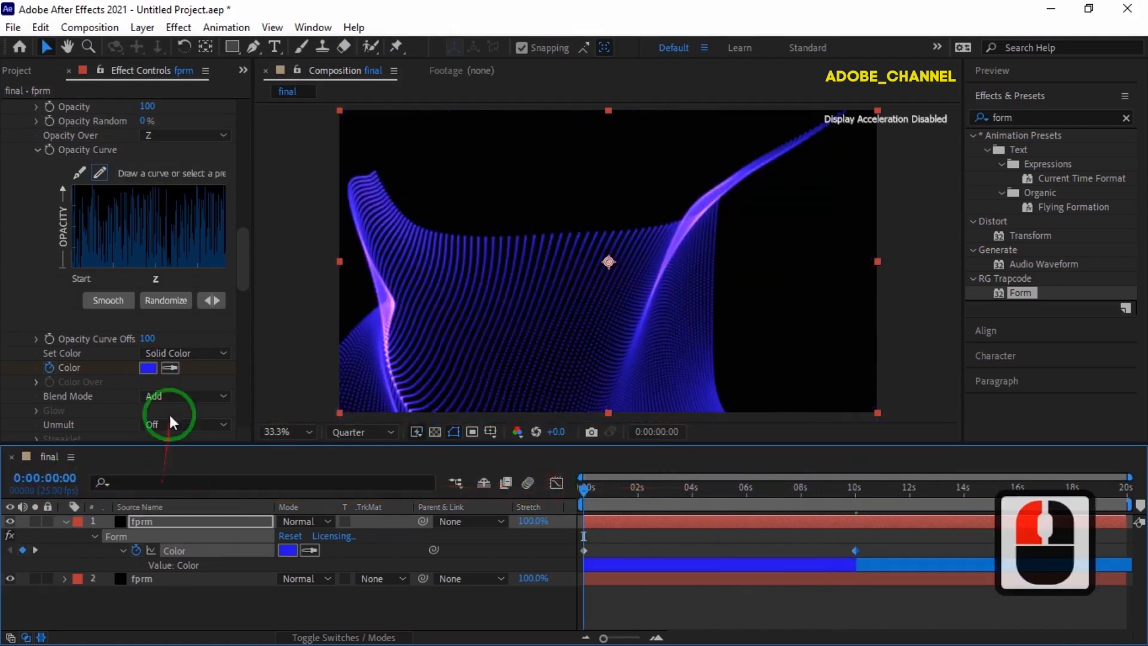
# Set the top layer's particle colour to red F01212 at 0:00 and at 10:00.
pyautogui.click(146, 369)
pyautogui.write('f')
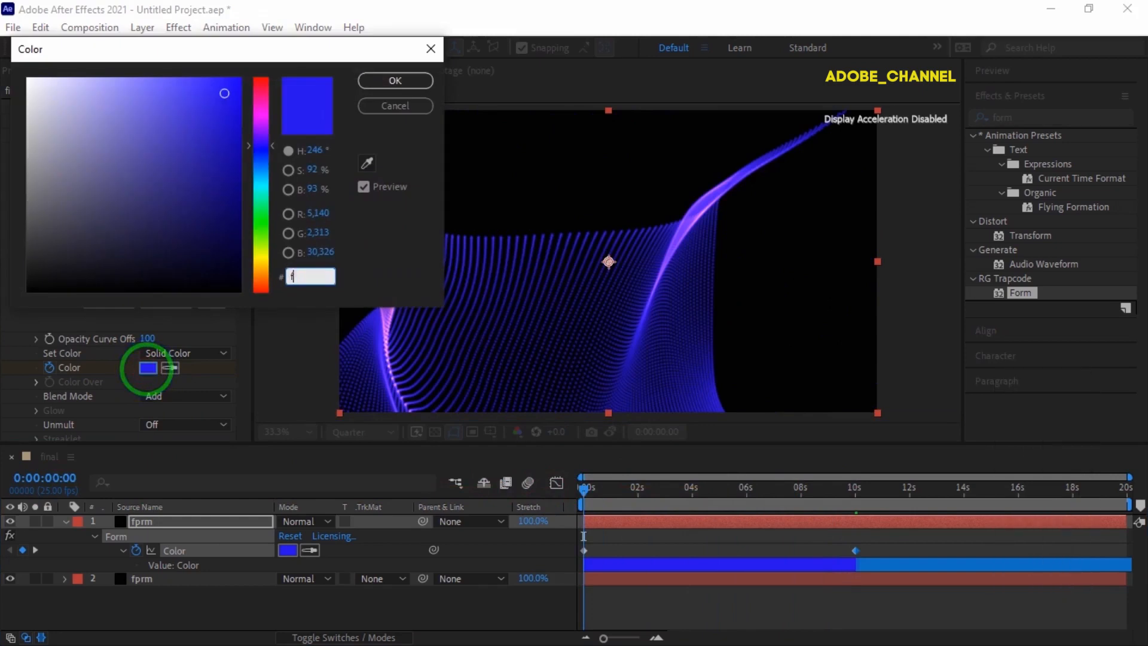
pyautogui.write('01212')
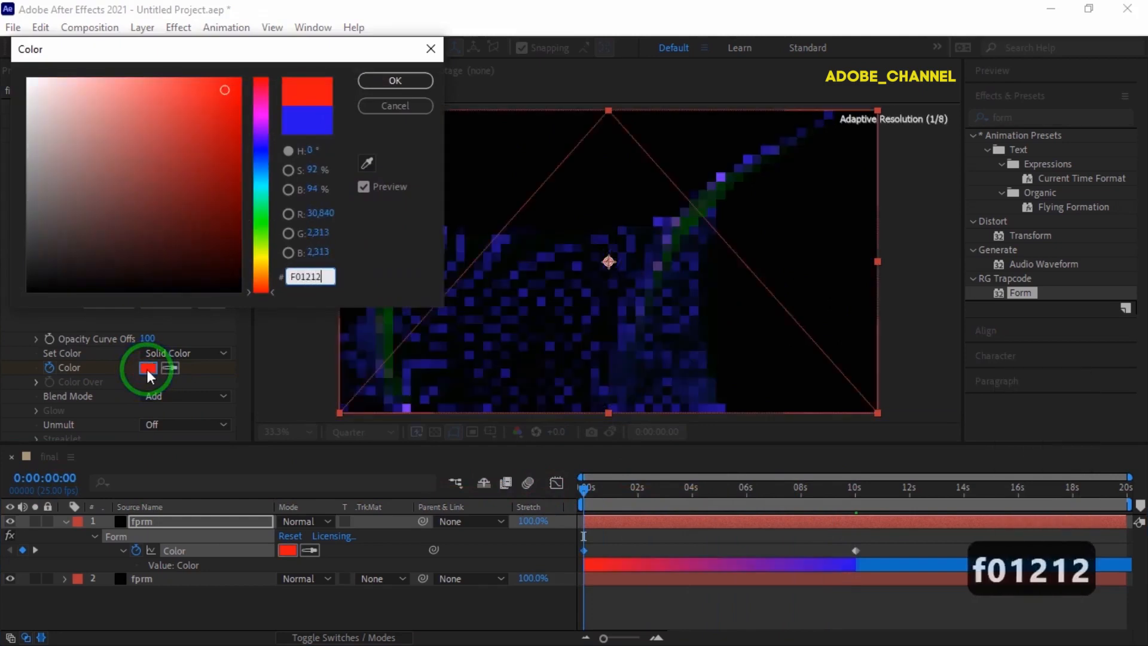
pyautogui.press('Return')
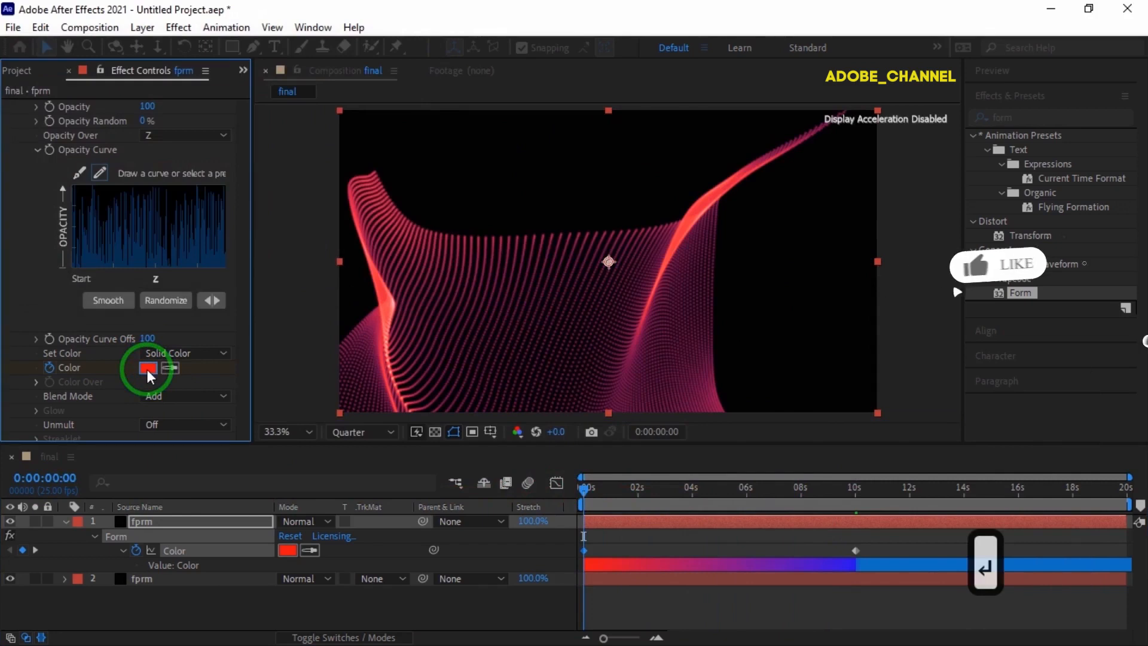
pyautogui.click(49, 479)
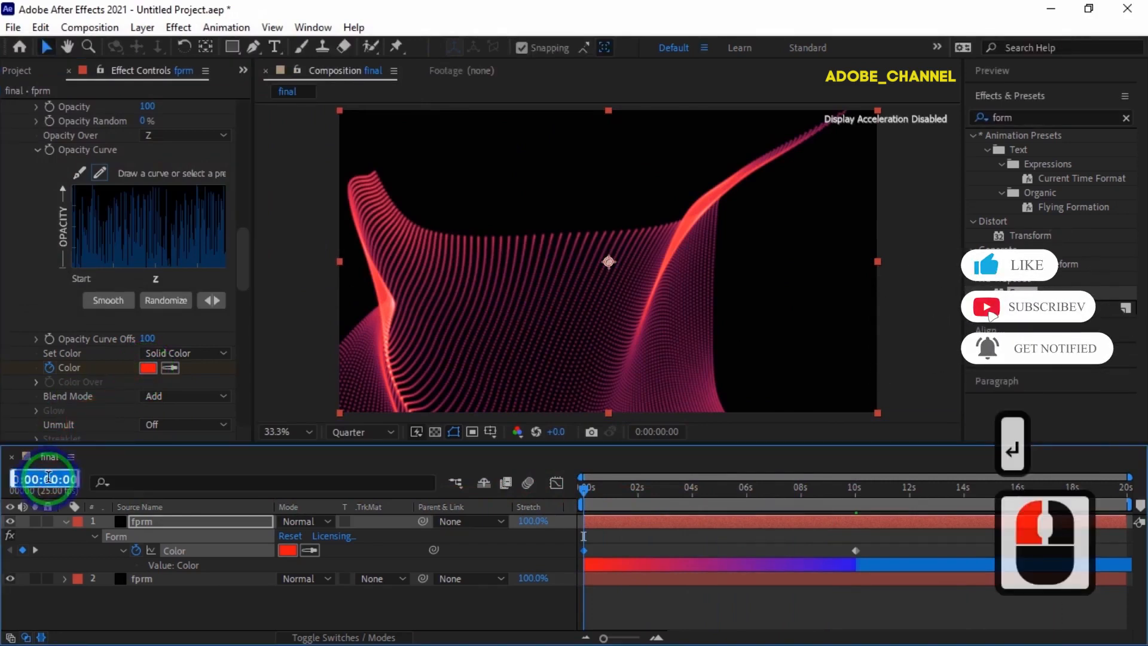
pyautogui.write('1000')
pyautogui.press('Return')
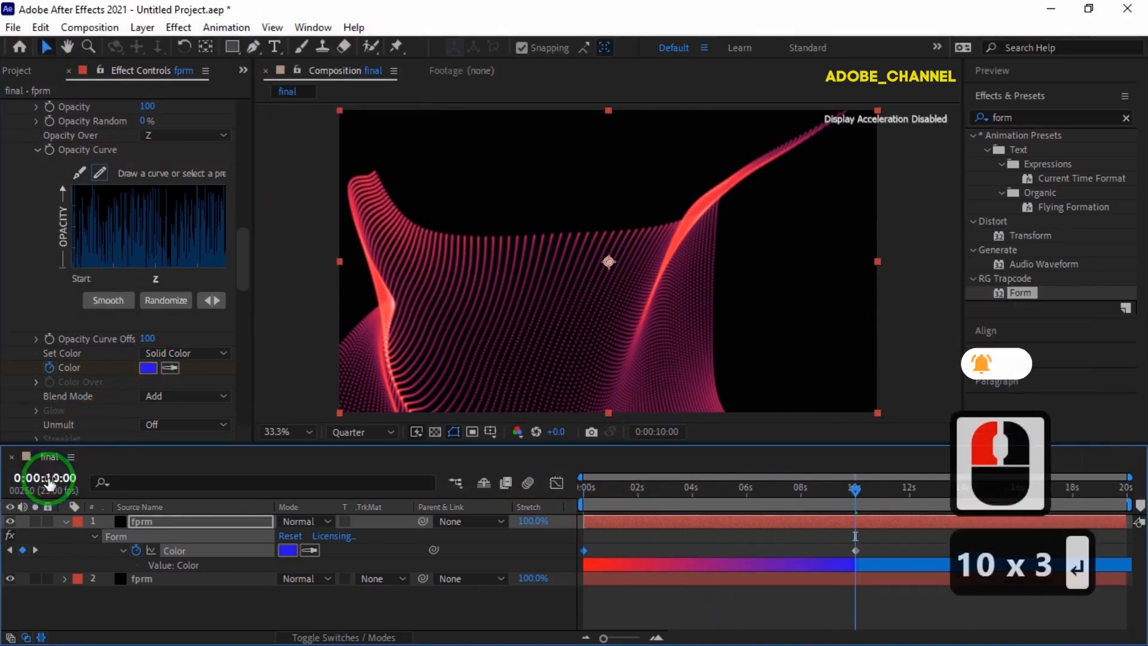
pyautogui.click(148, 369)
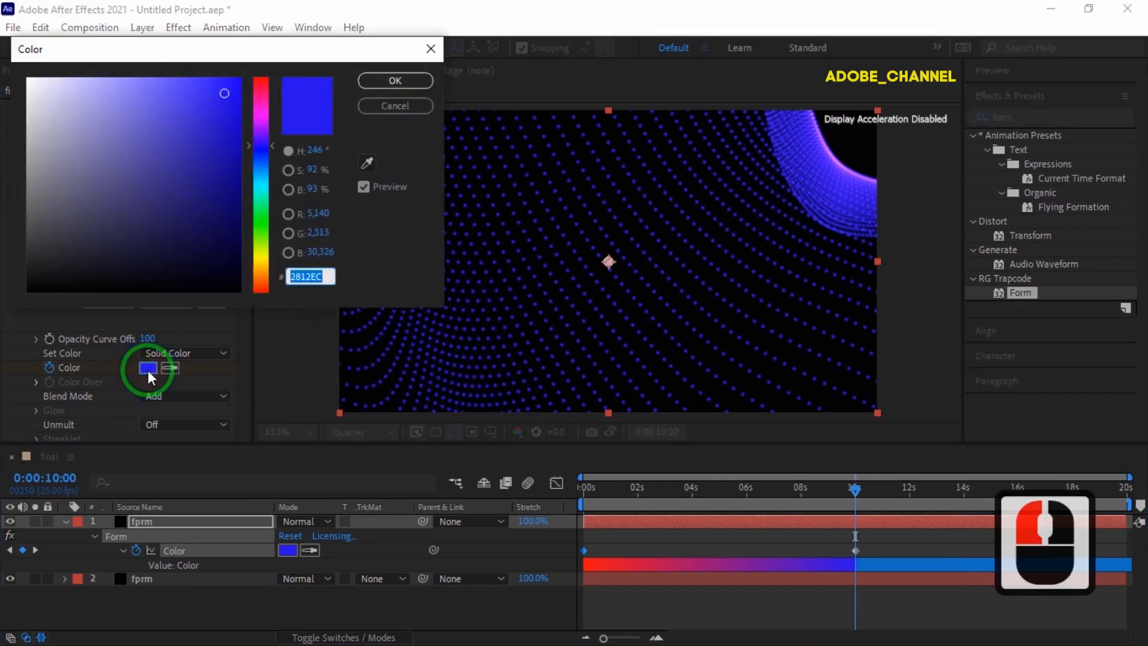
pyautogui.write('F0')
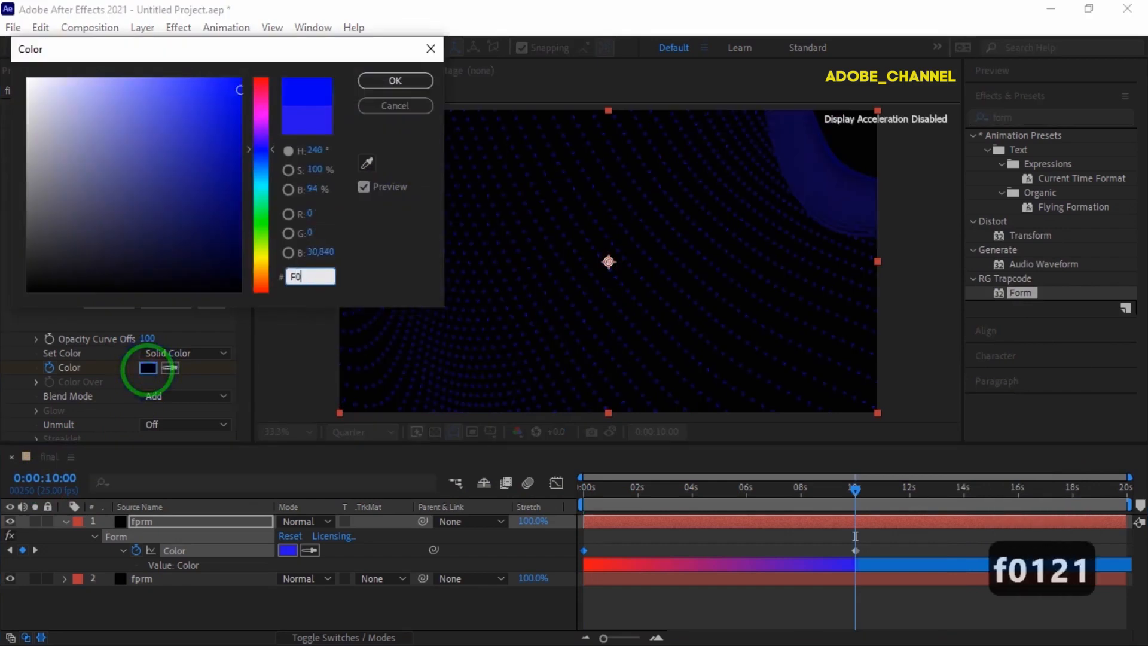
pyautogui.write('1212')
pyautogui.press('Return')
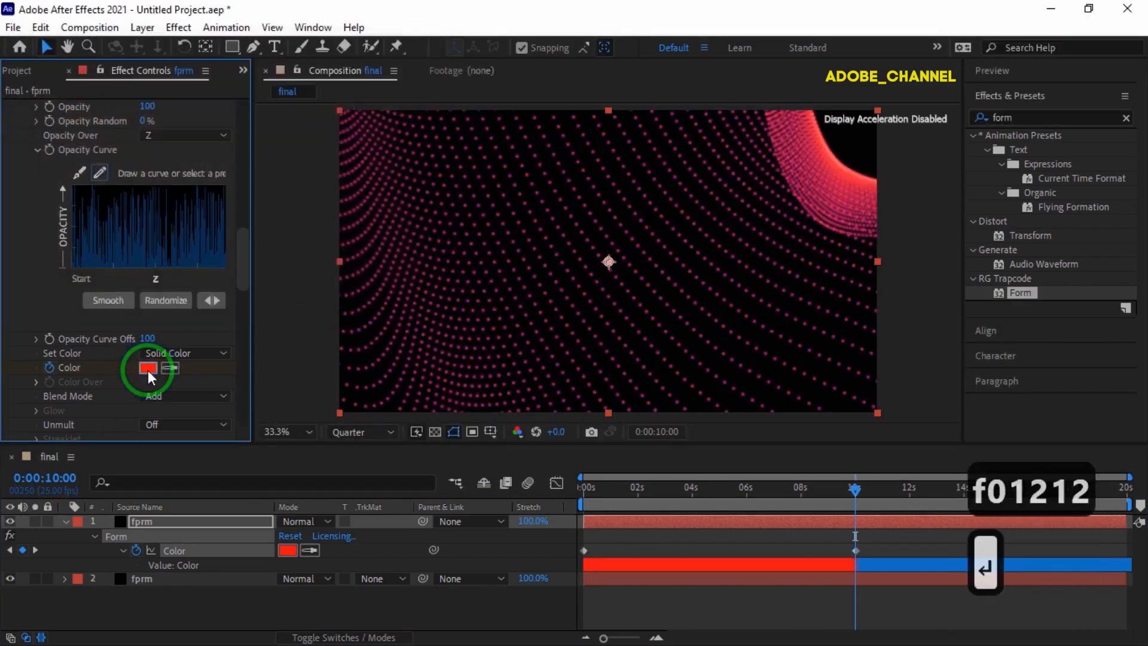
pyautogui.click(64, 522)
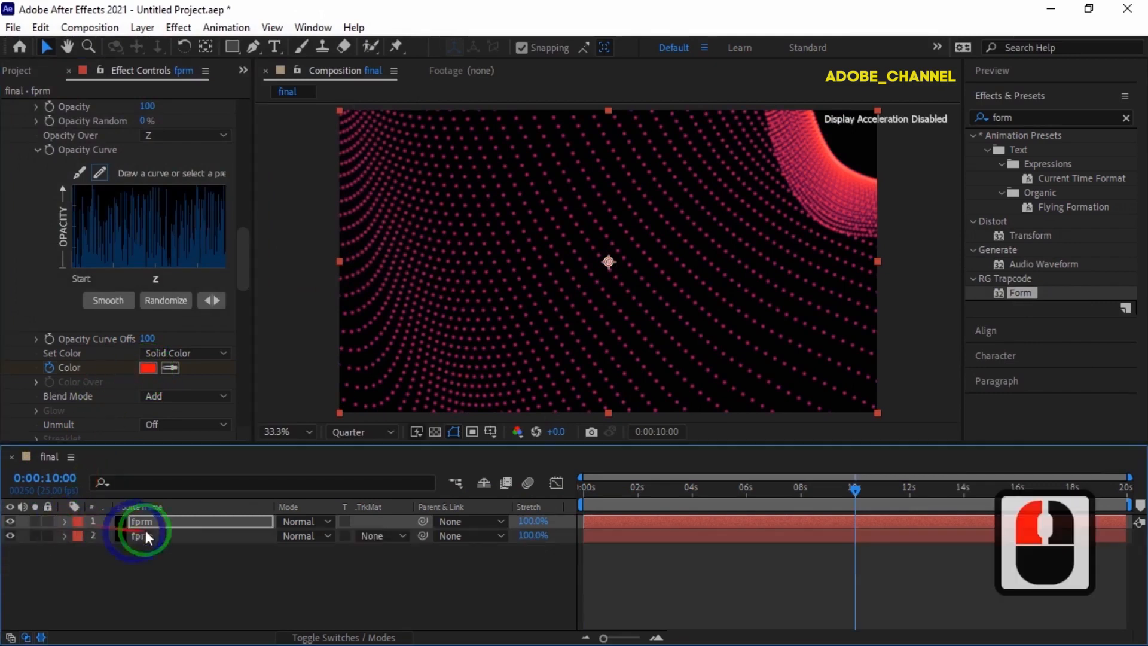
# Apply Transform > Flip Horizontal to the top red fprm layer.
pyautogui.rightClick(183, 522)
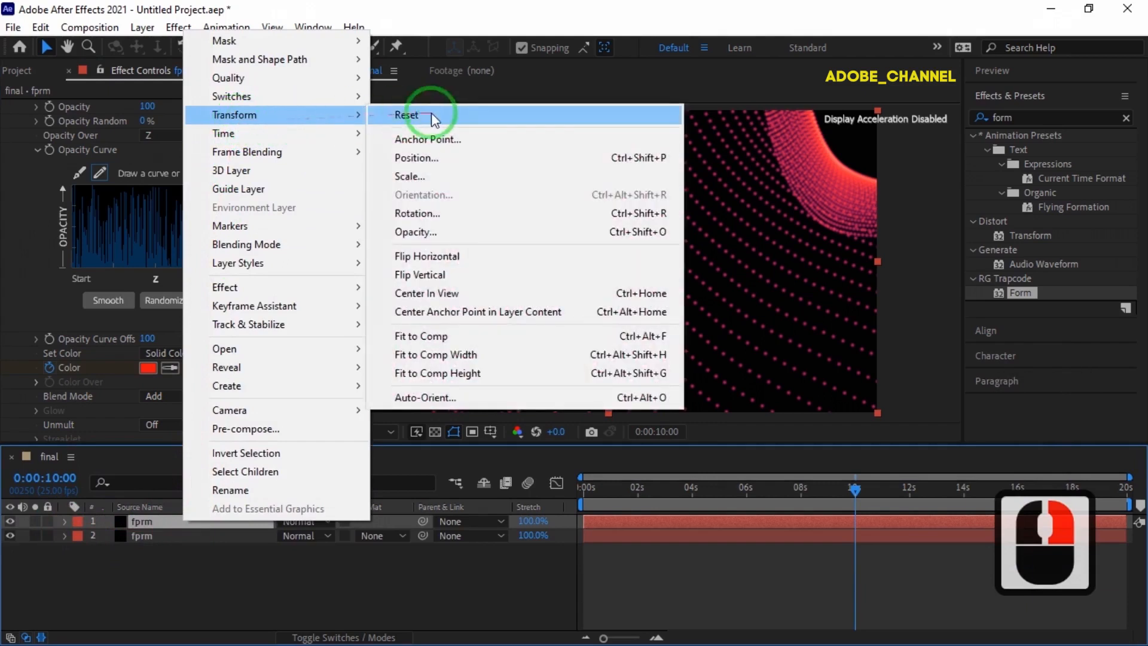
pyautogui.click(423, 258)
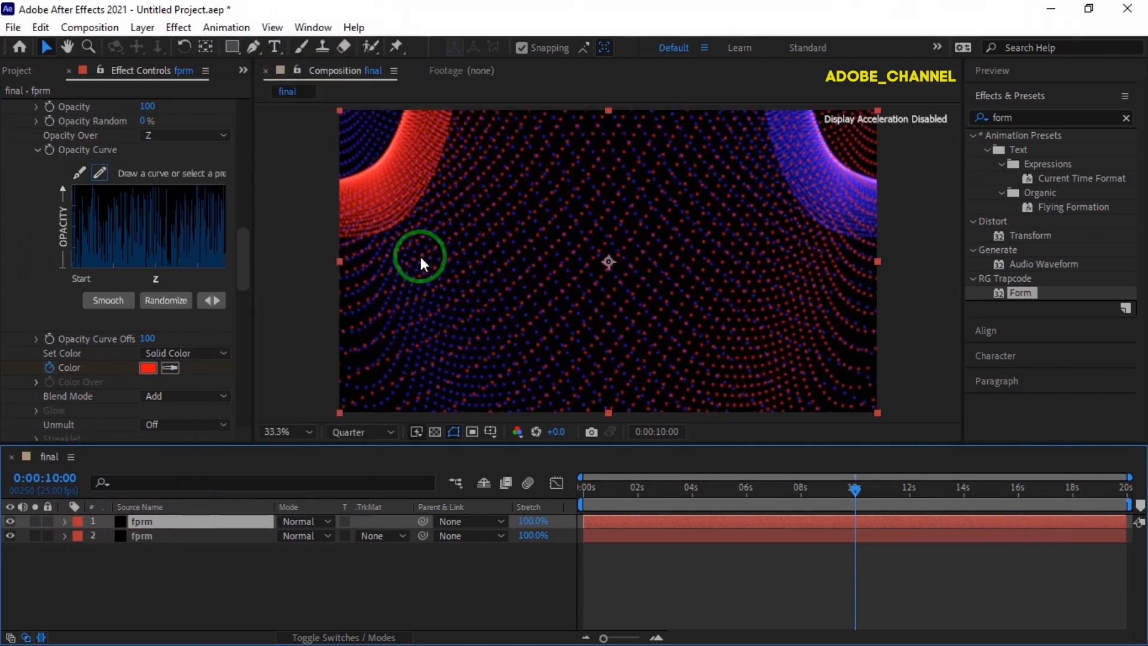
# Add a new adjustment layer to the composition.
pyautogui.rightClick(312, 585)
pyautogui.moveTo(400, 381)
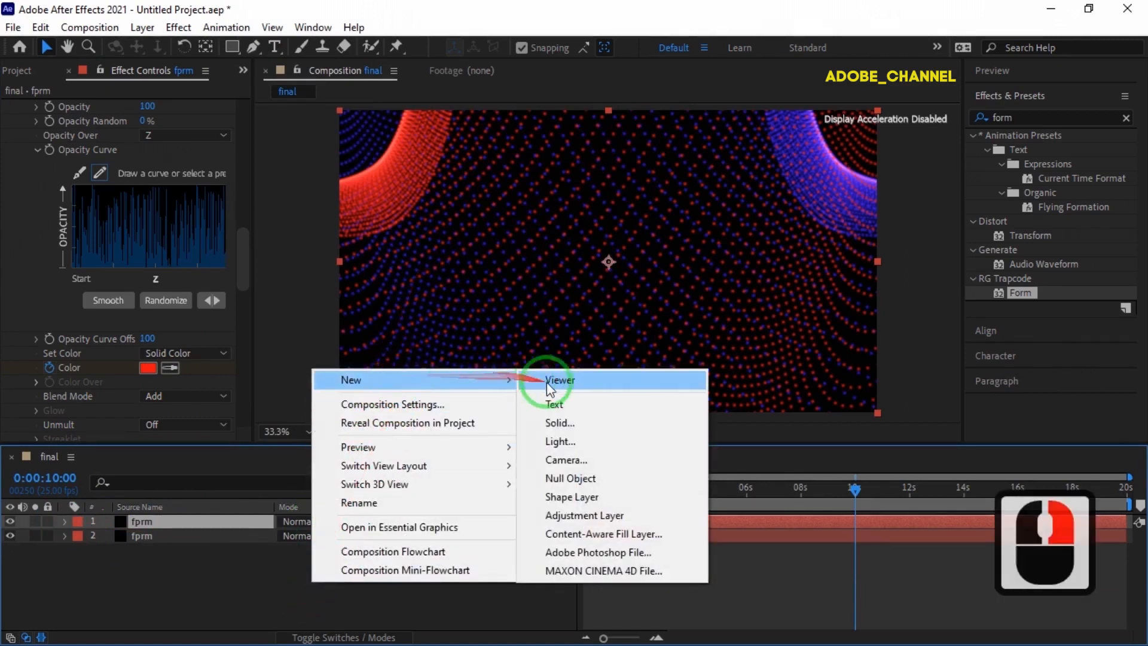
pyautogui.click(574, 516)
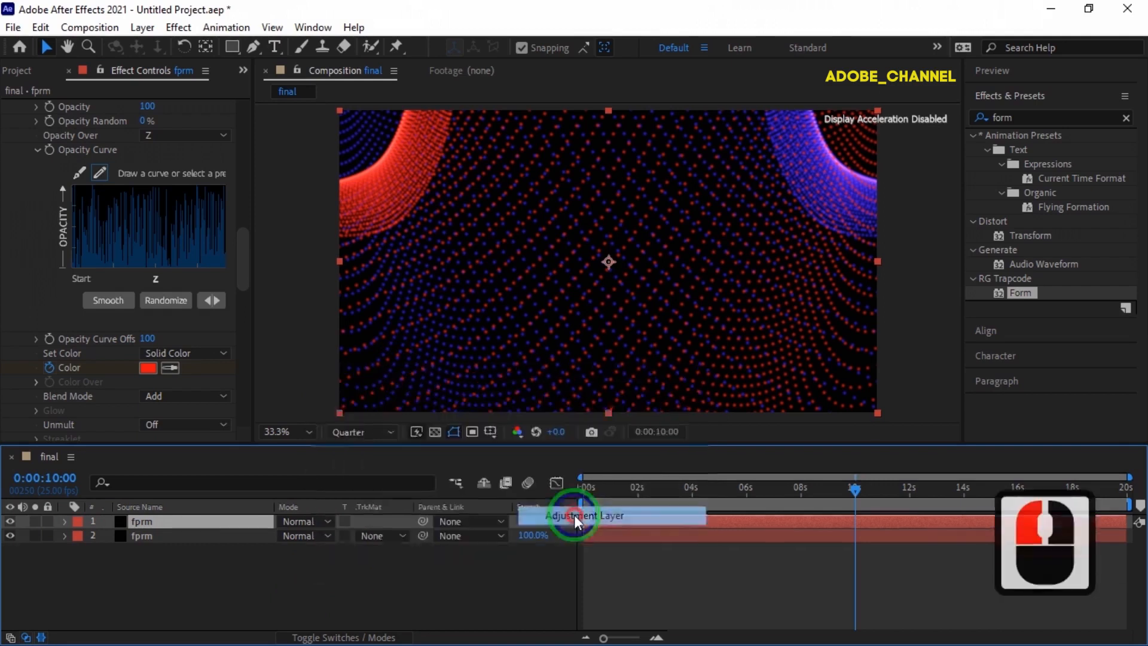
# Apply Glow to the adjustment layer with a Glow Radius of 35.
pyautogui.click(1020, 117)
pyautogui.write('glow')
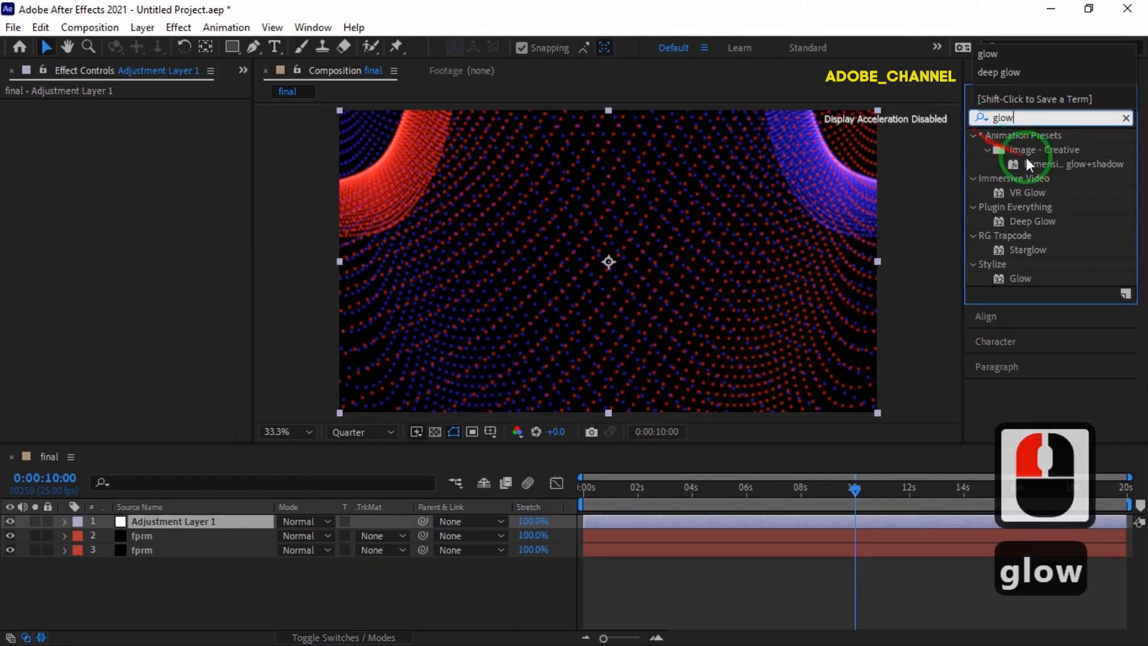
pyautogui.doubleClick(1024, 278)
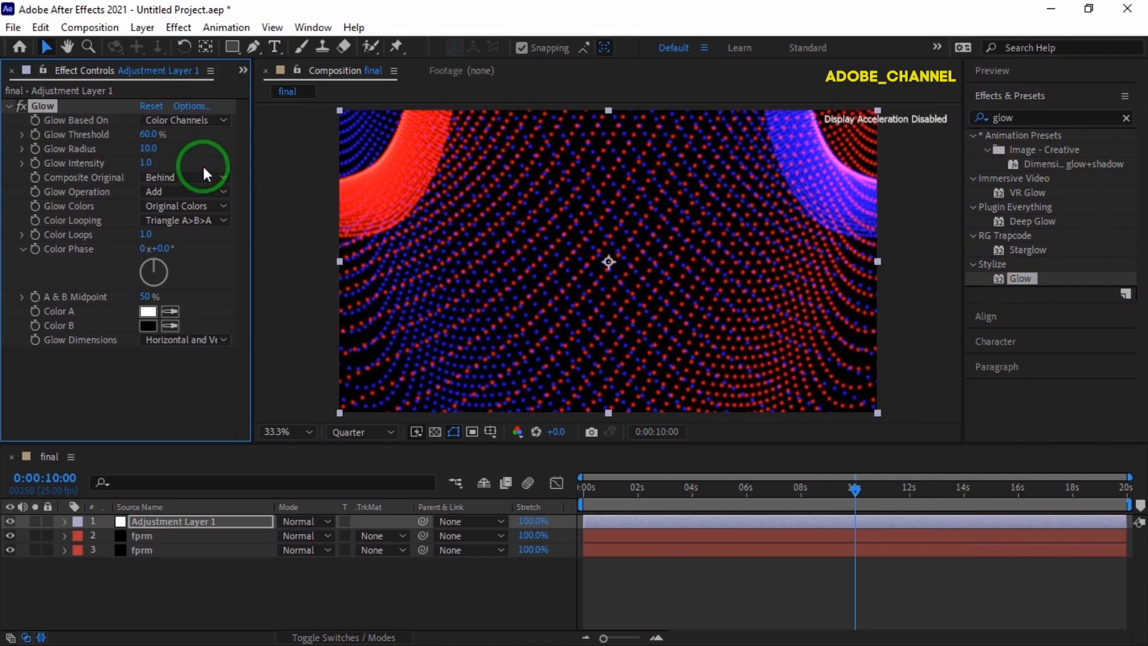
pyautogui.click(150, 148)
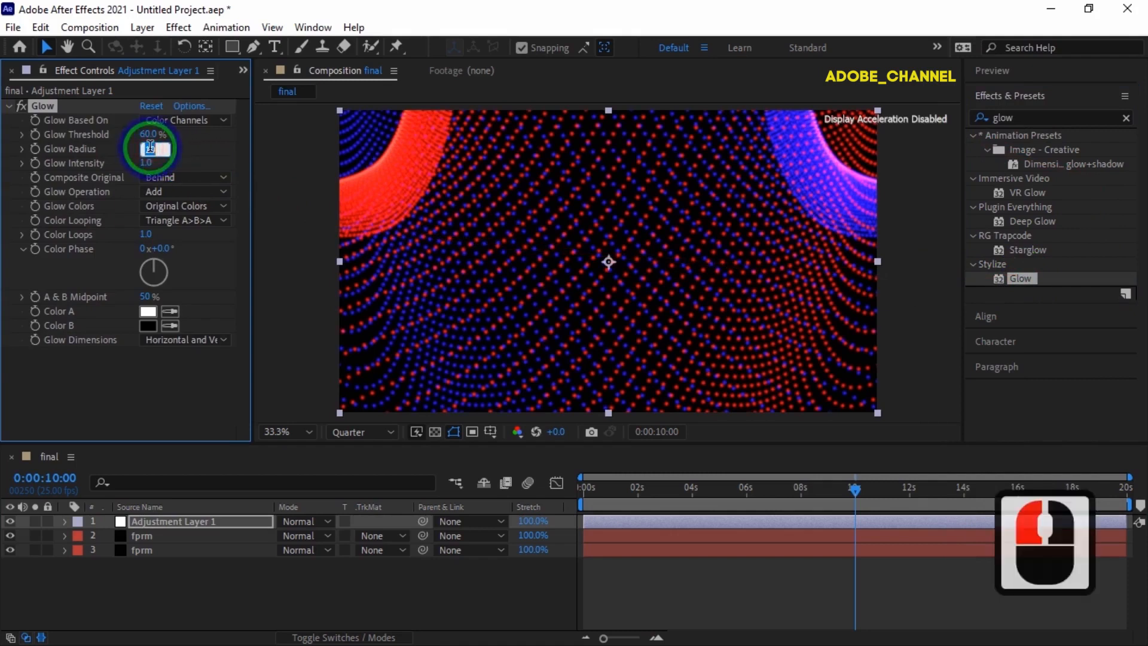
pyautogui.write('35')
pyautogui.press('Return')
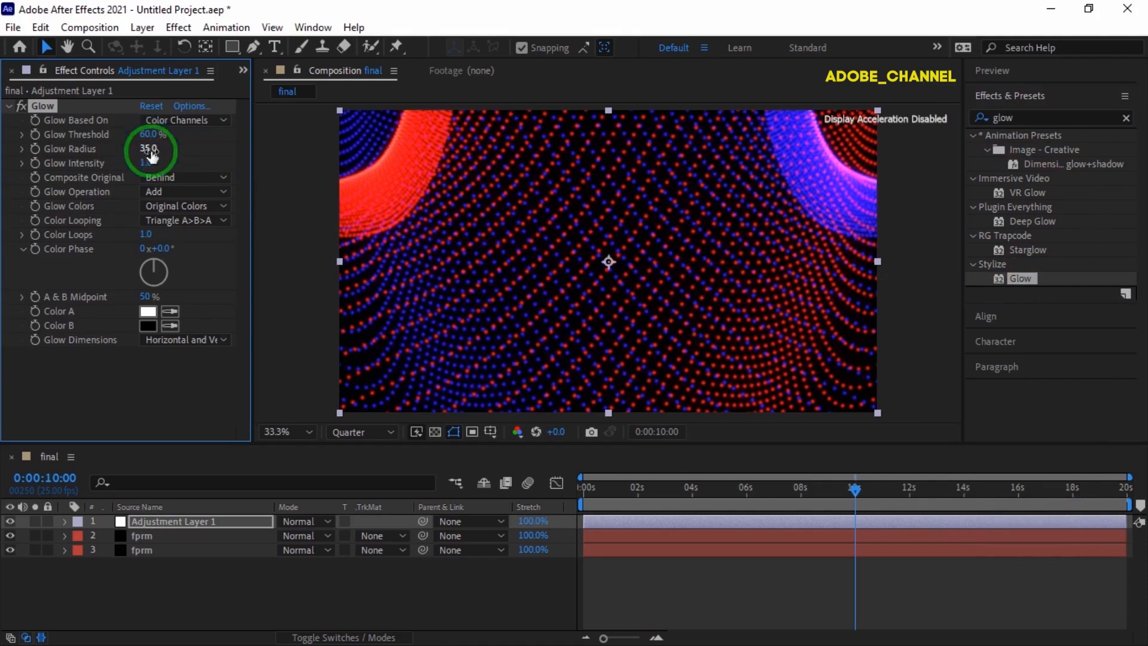
pyautogui.click(213, 584)
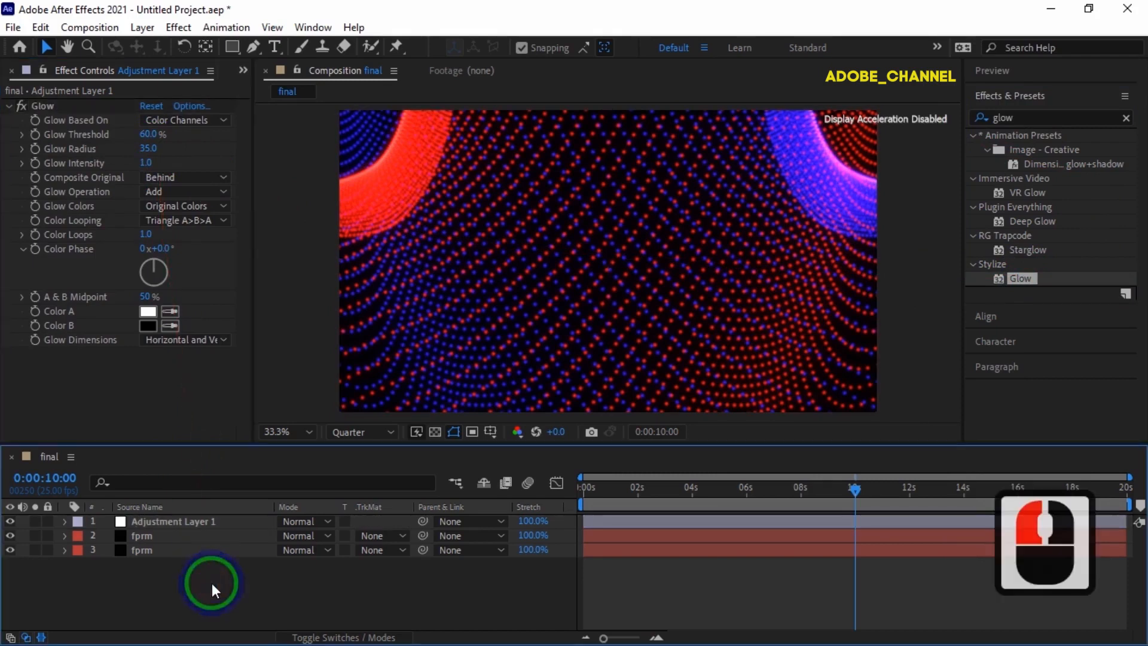
pyautogui.rightClick(212, 583)
# Create a new solid layer named bg.
pyautogui.moveTo(277, 381)
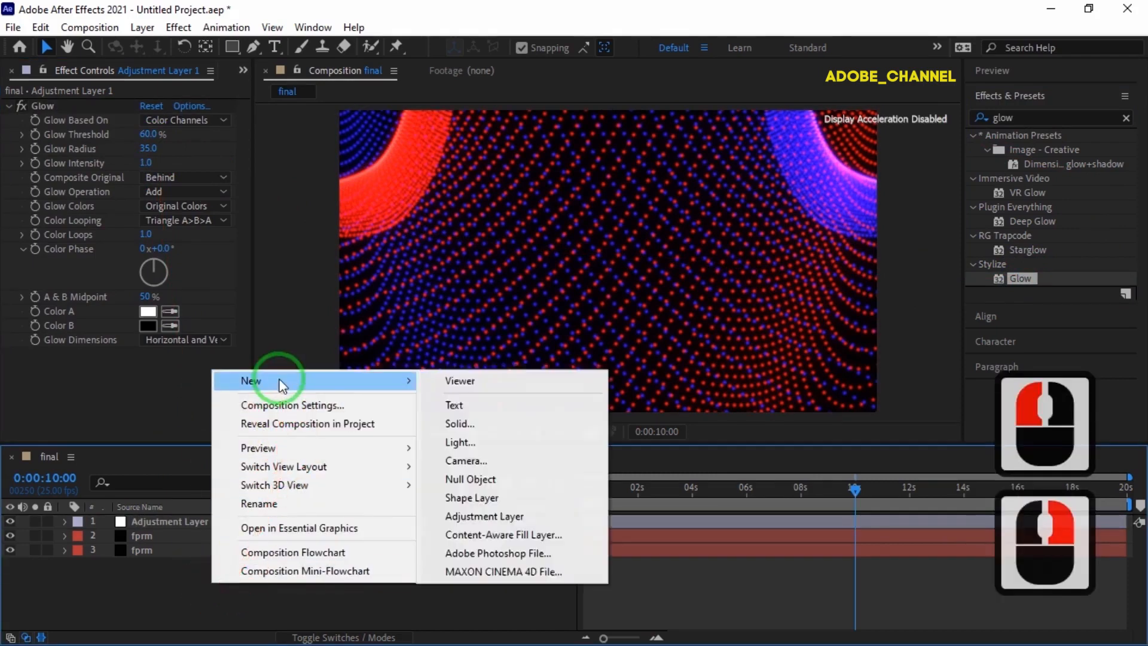
pyautogui.click(472, 424)
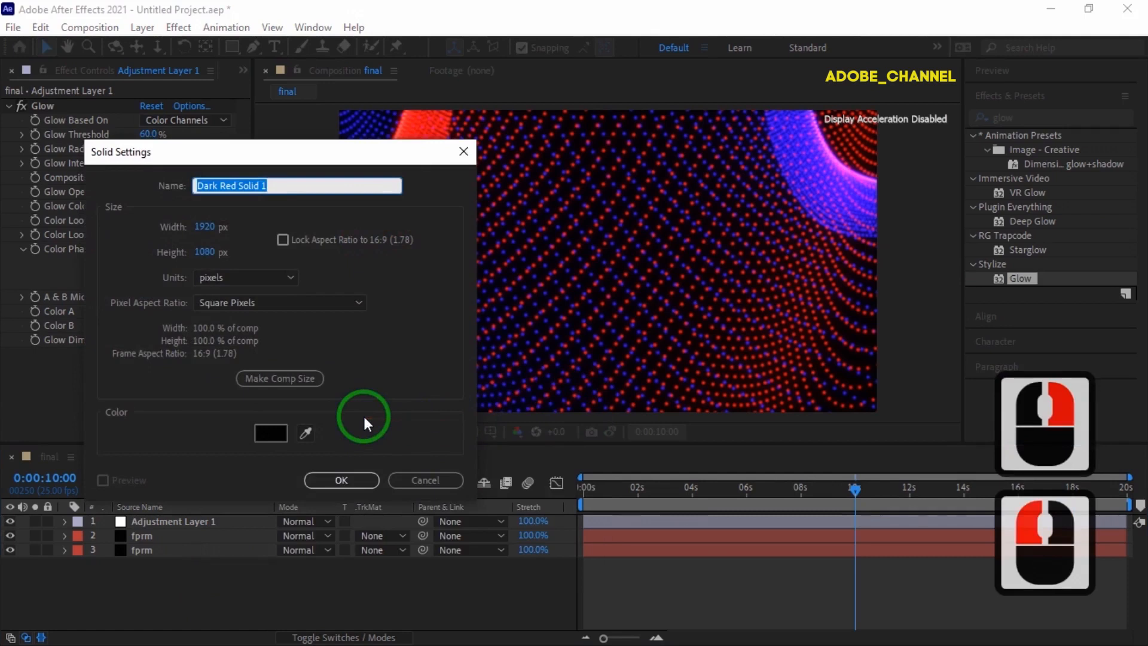
pyautogui.write('bg')
pyautogui.press('Return')
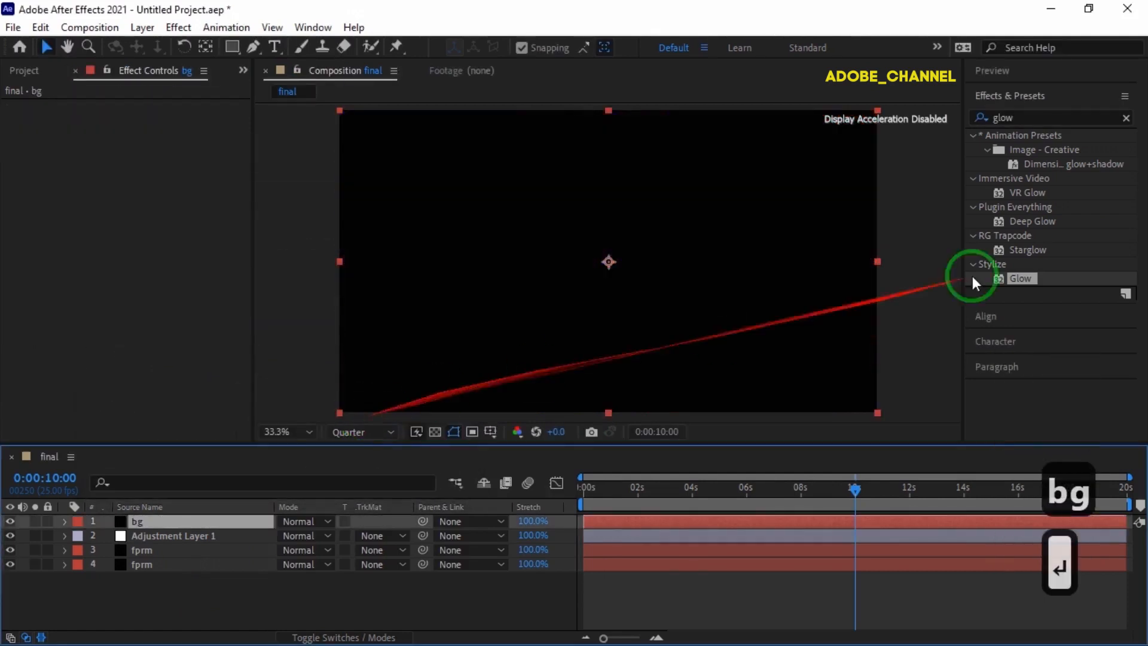
# Apply the Gradient Ramp effect to the bg layer from Effects & Presets.
pyautogui.moveTo(1027, 119); pyautogui.dragTo(978, 128)
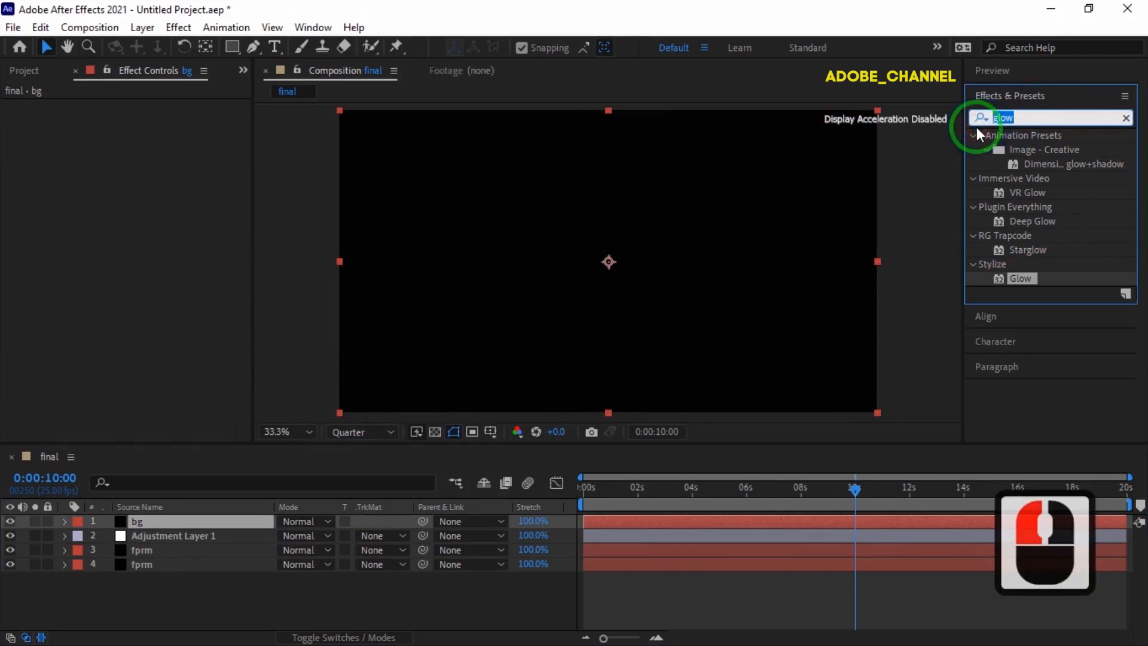
pyautogui.write('ramp')
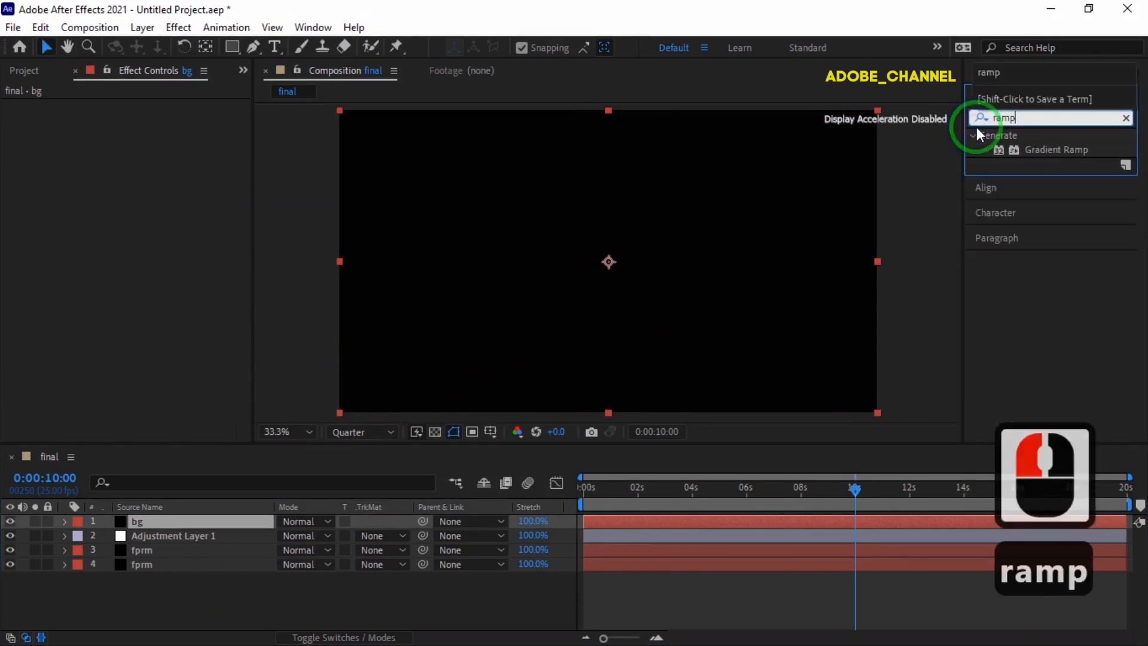
pyautogui.doubleClick(1043, 150)
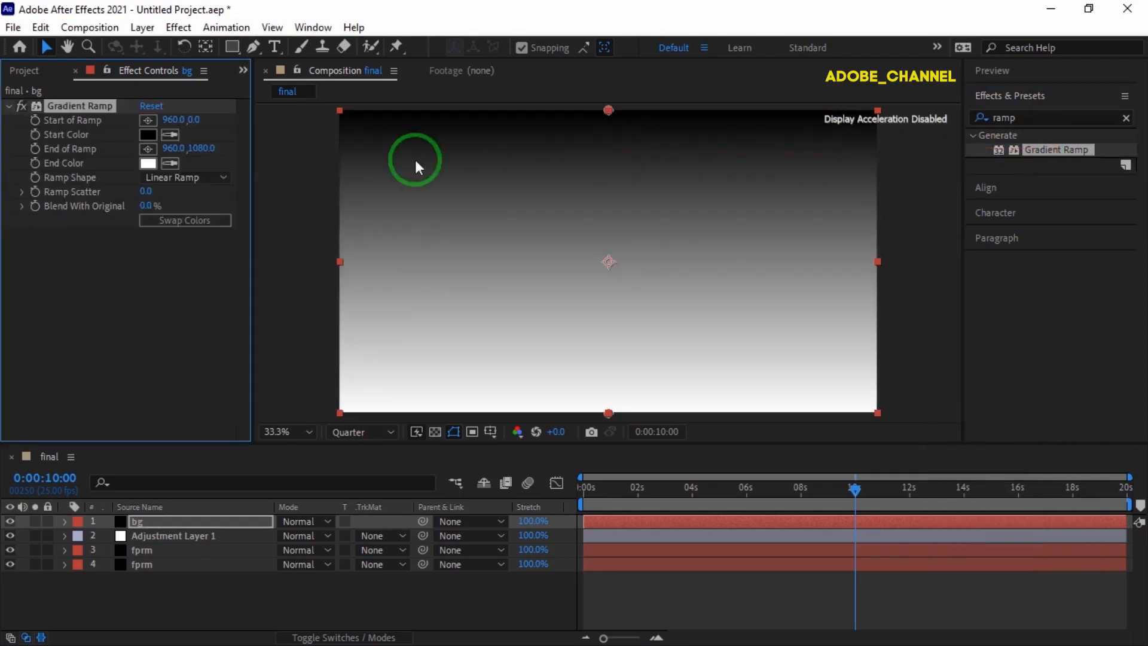
# Give the bg Gradient Ramp a navy 020632 start, dark red 180101 end, and Radial Ramp shape.
pyautogui.click(149, 134)
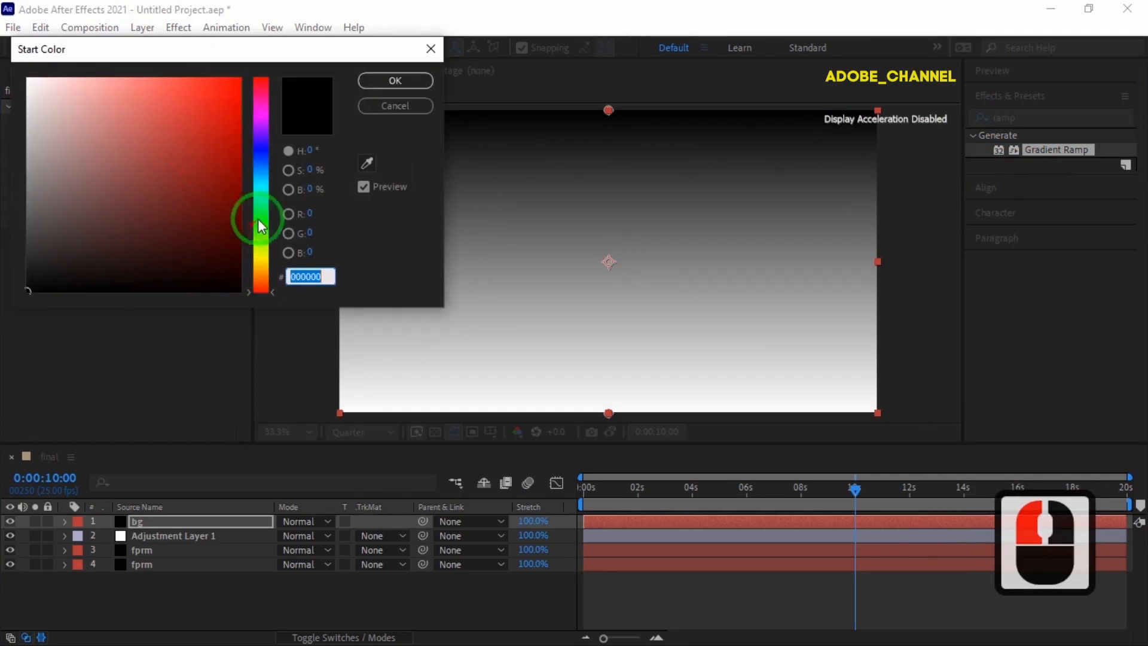
pyautogui.click(262, 152)
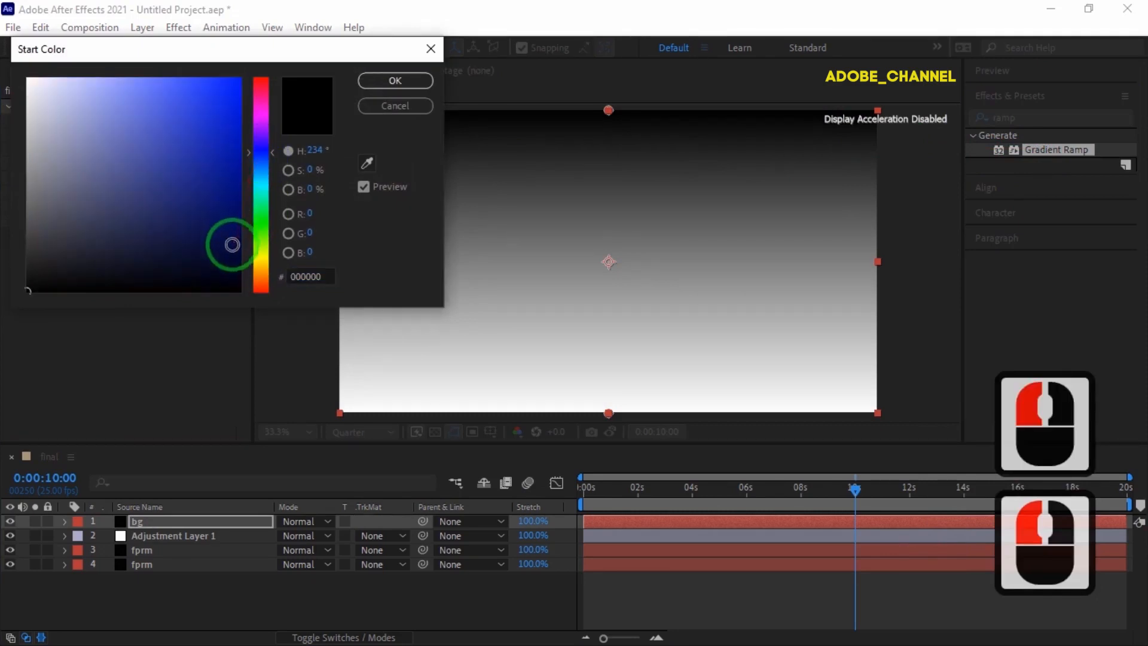
pyautogui.click(232, 249)
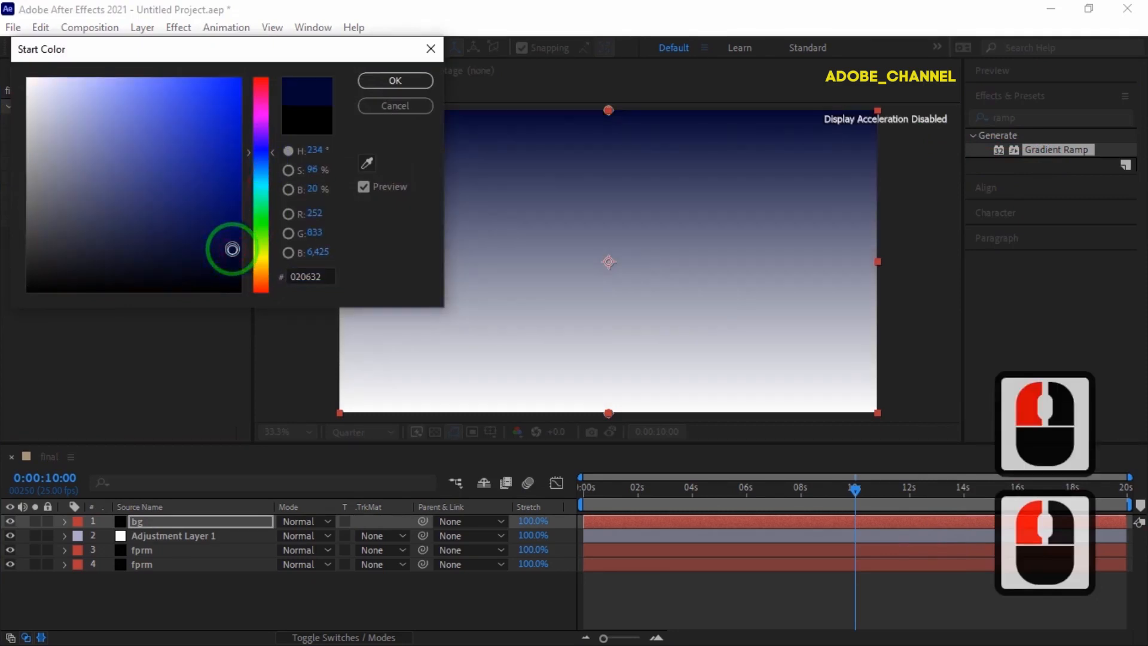
pyautogui.click(391, 81)
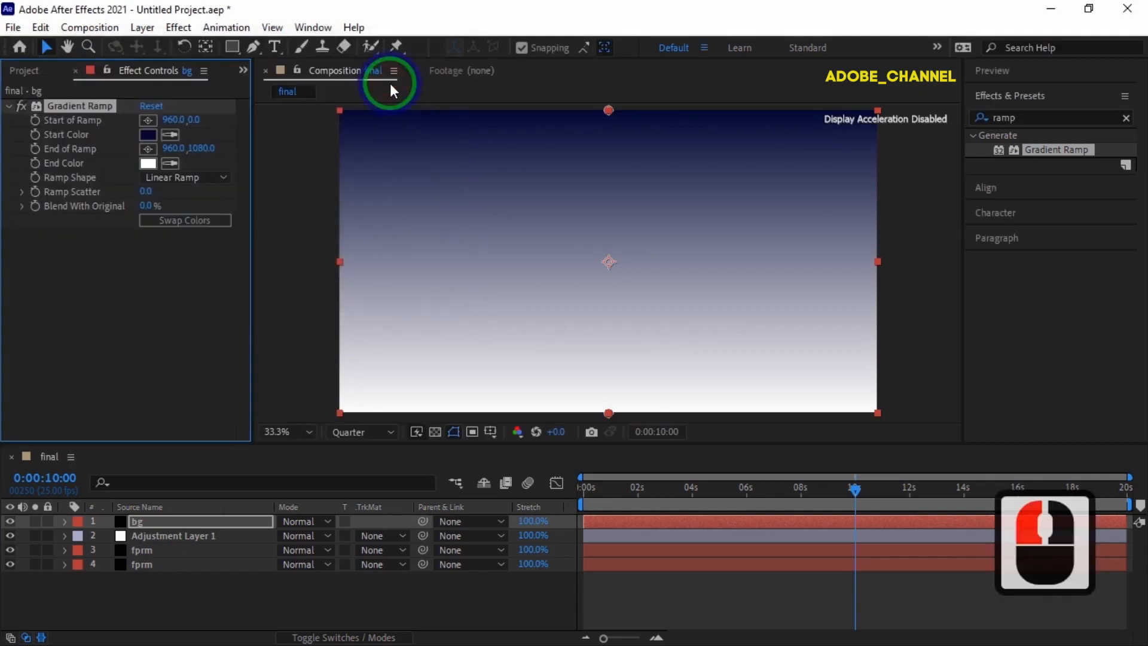
pyautogui.click(152, 164)
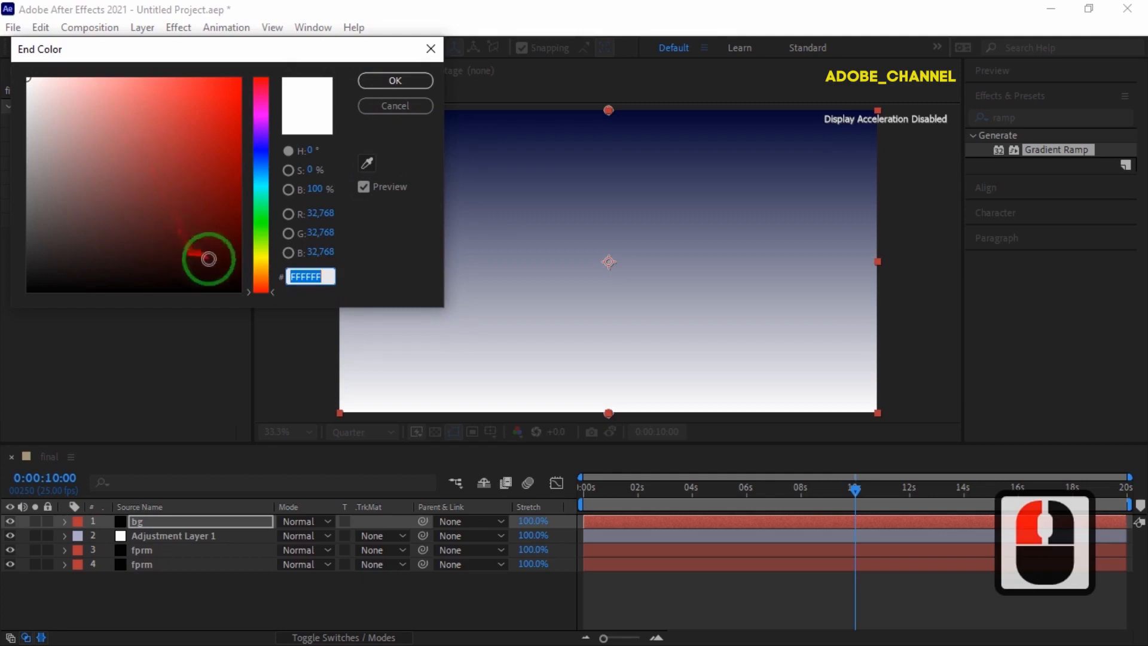
pyautogui.moveTo(233, 271); pyautogui.dragTo(230, 272)
pyautogui.click(390, 82)
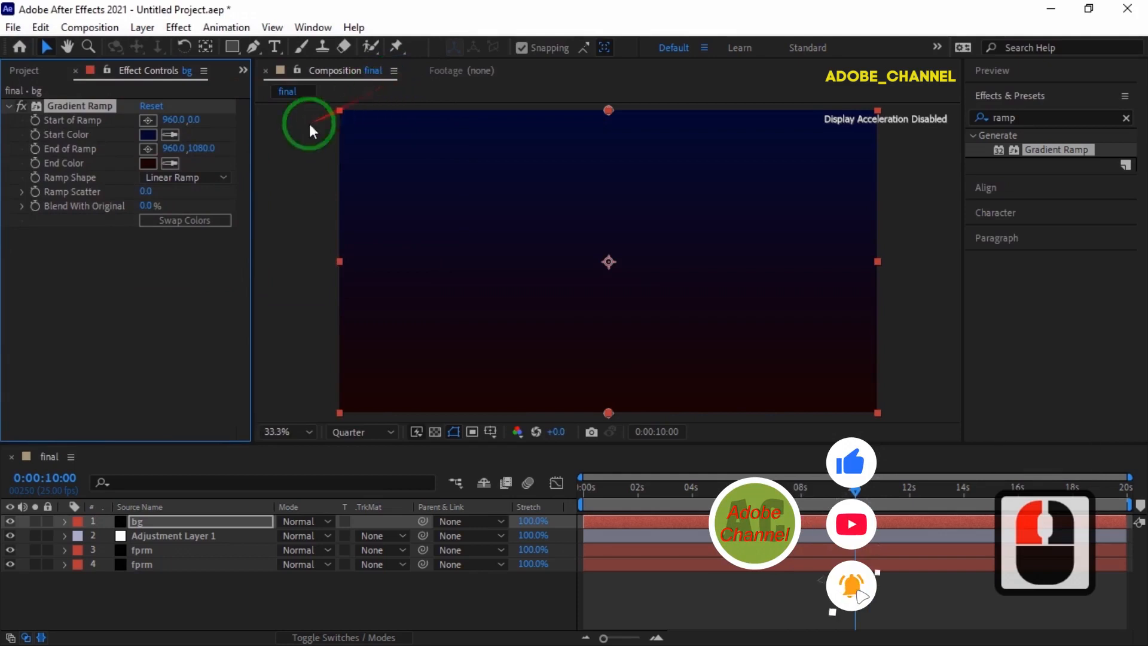
pyautogui.click(223, 176)
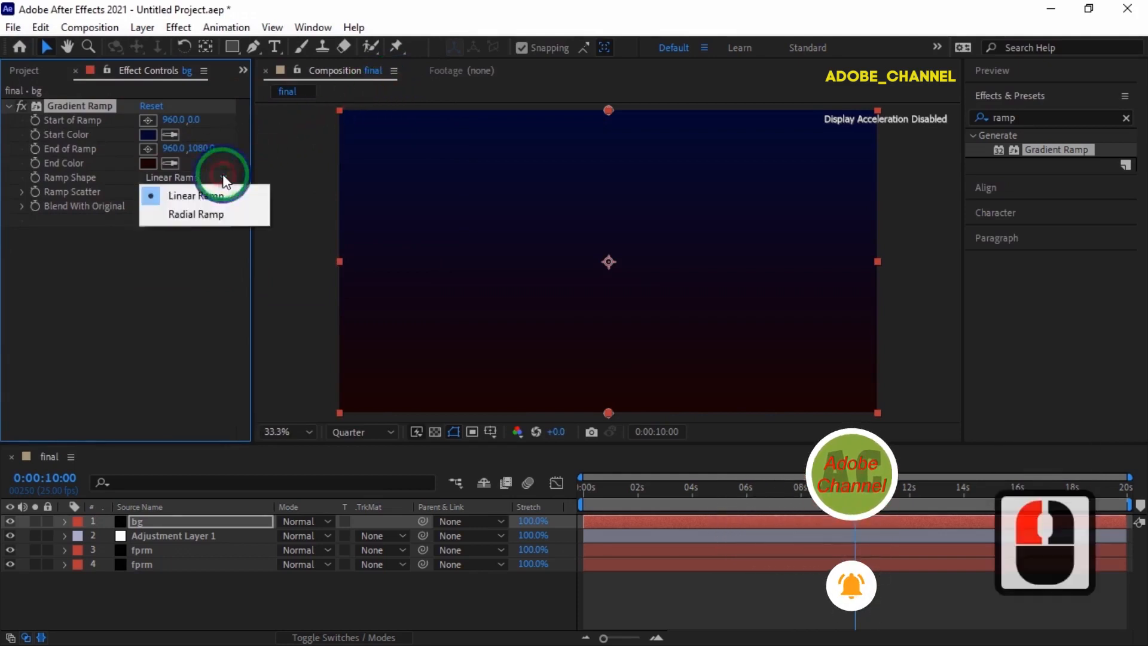
pyautogui.click(205, 213)
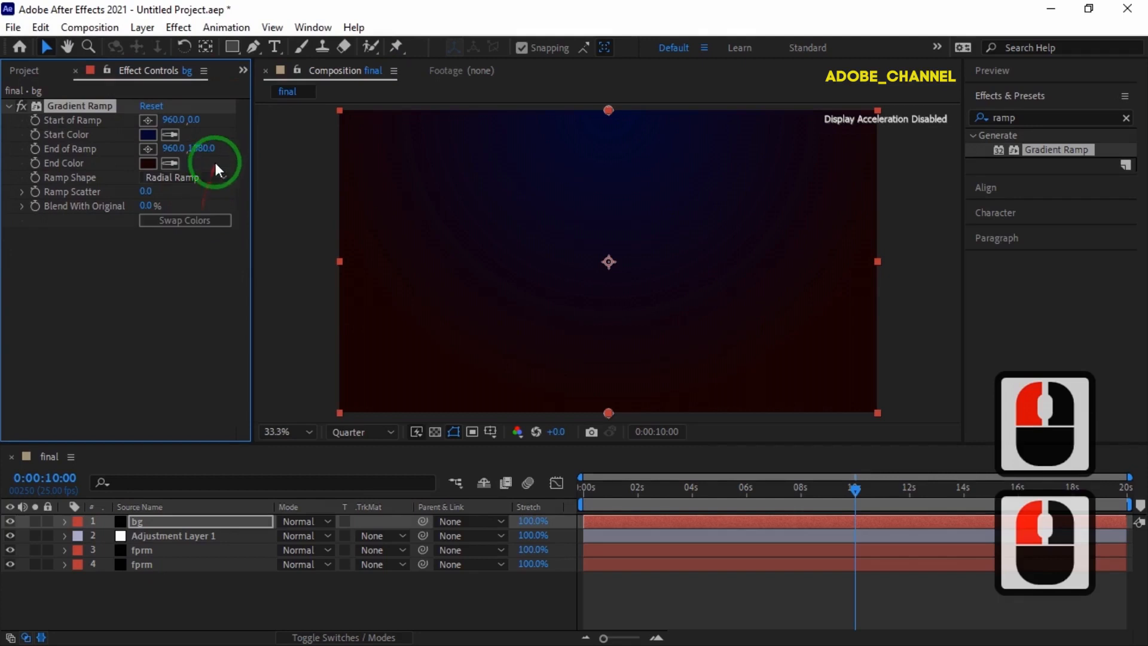